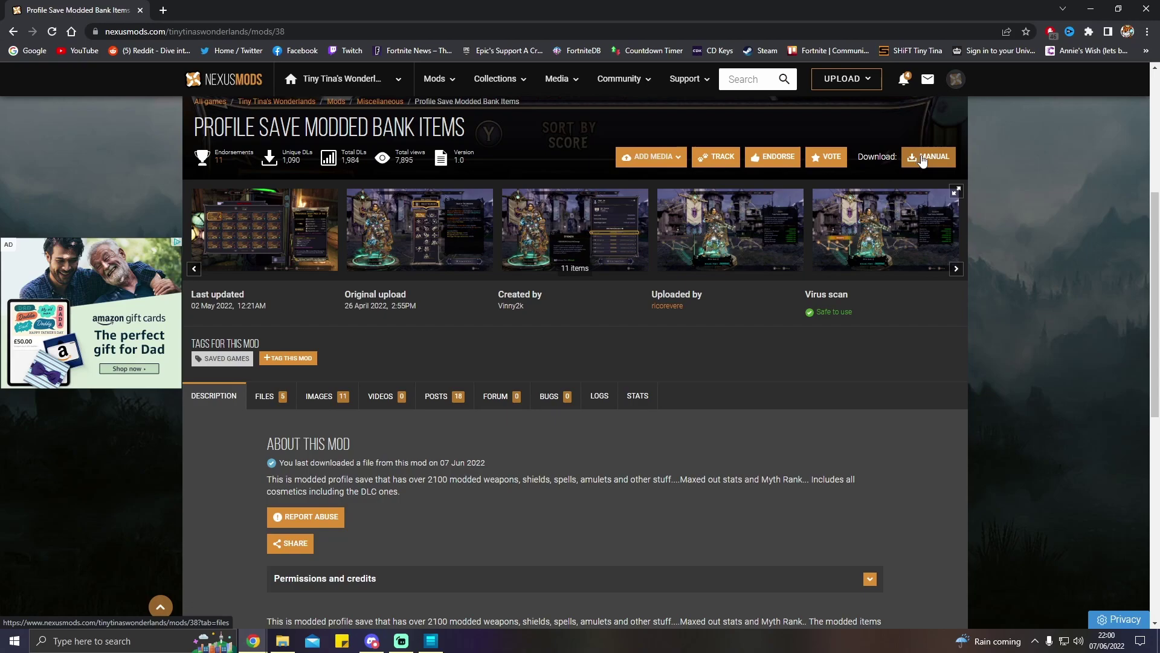
- Download the main file "500 Bank and 468 Backpack Modded Stats and Myth Rank and Tree" manually with the free slow download
click(923, 159)
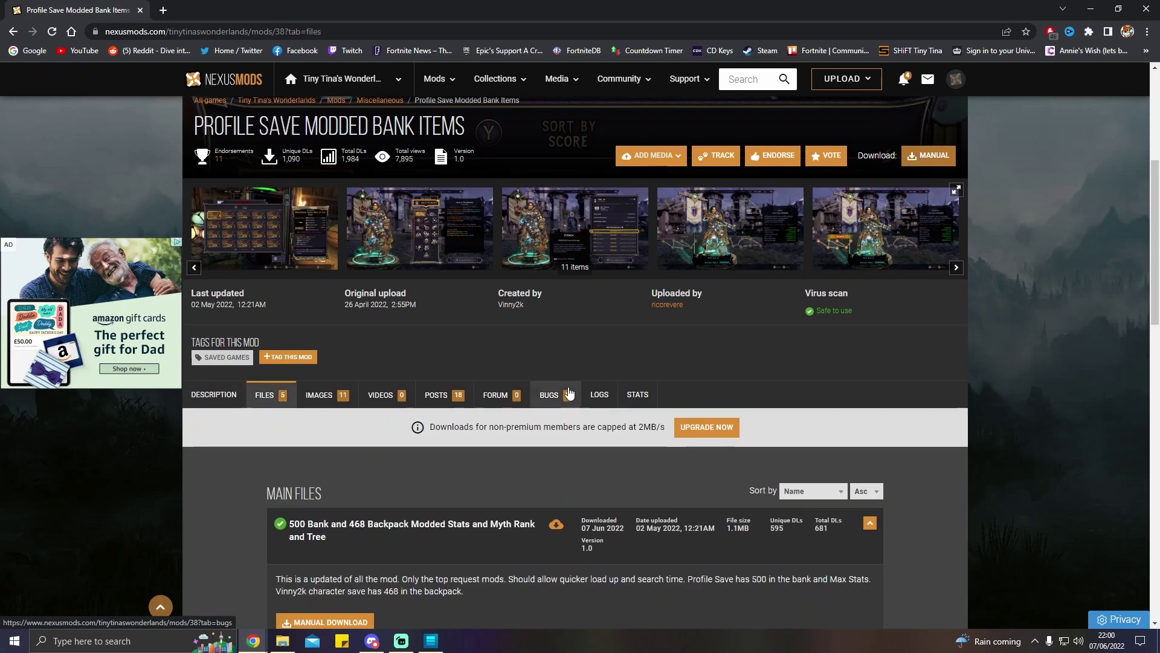
scroll(568, 379, down, 3)
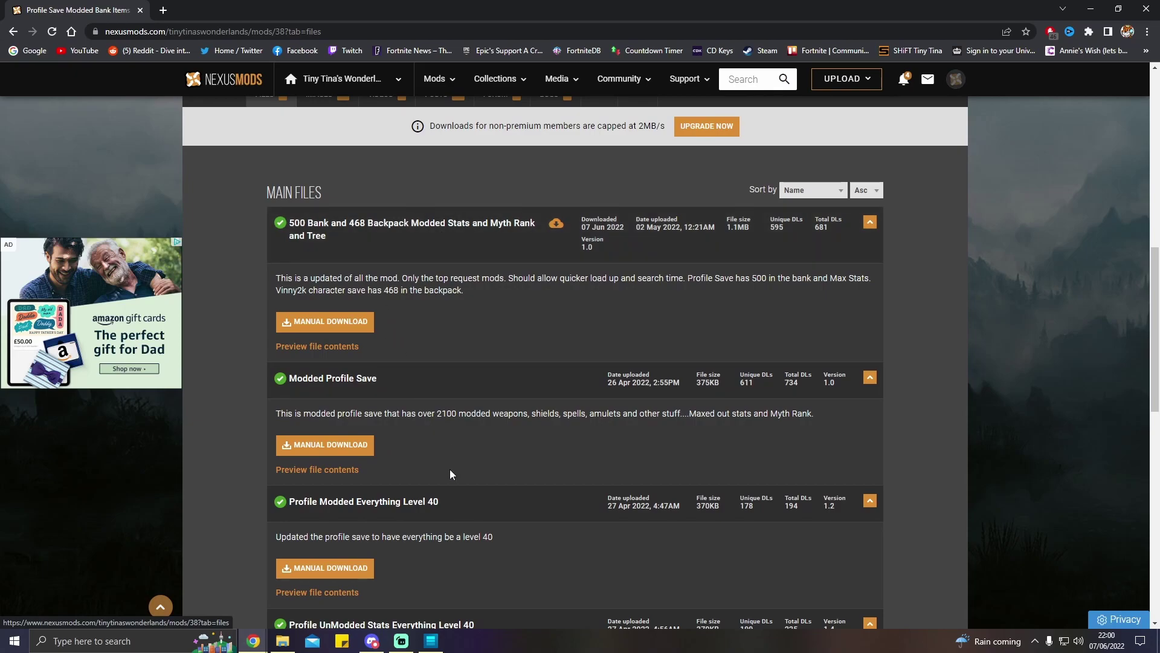
click(331, 322)
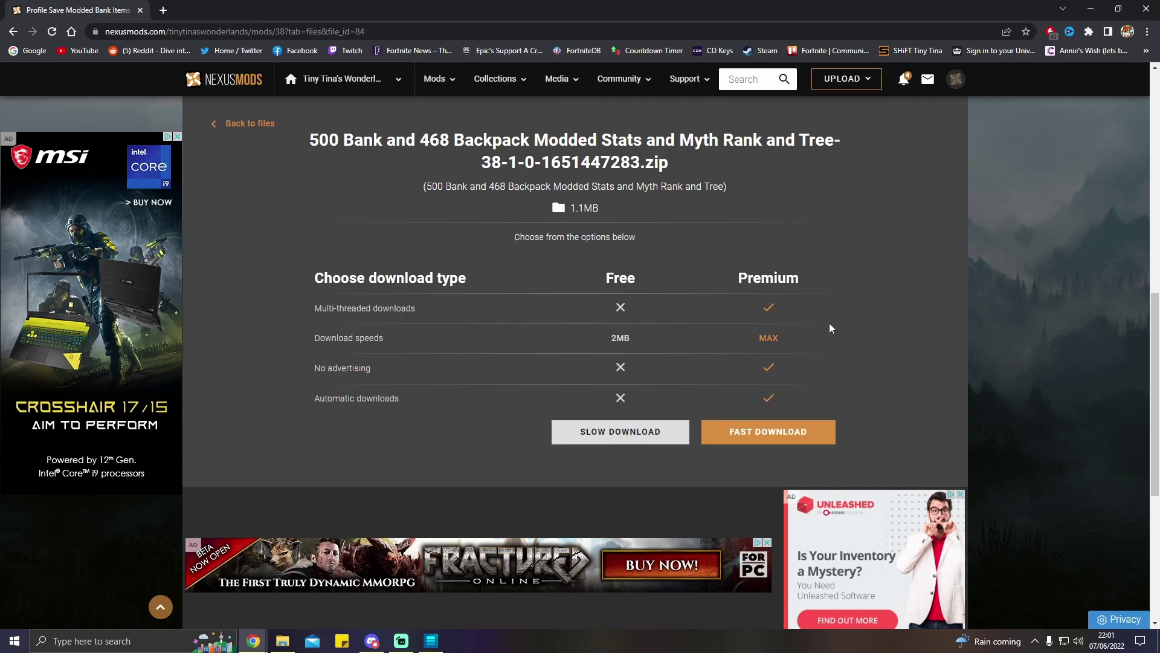
click(619, 433)
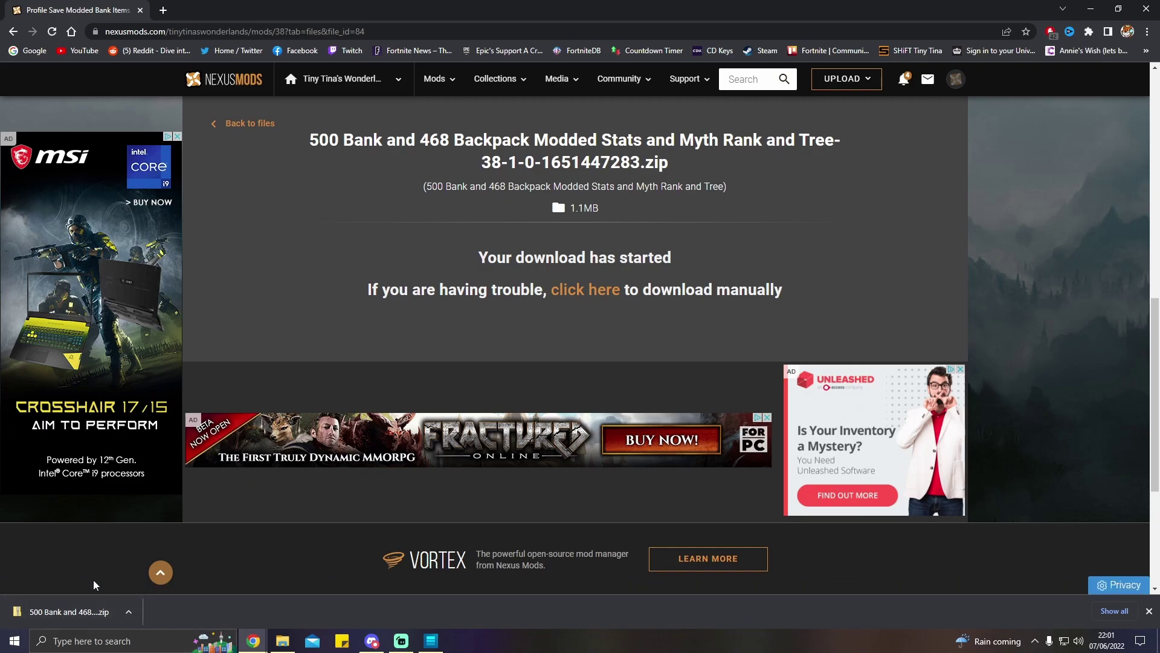
- Extract the downloaded zip to its default folder and place the extracted folder's window beside the archive window
click(89, 612)
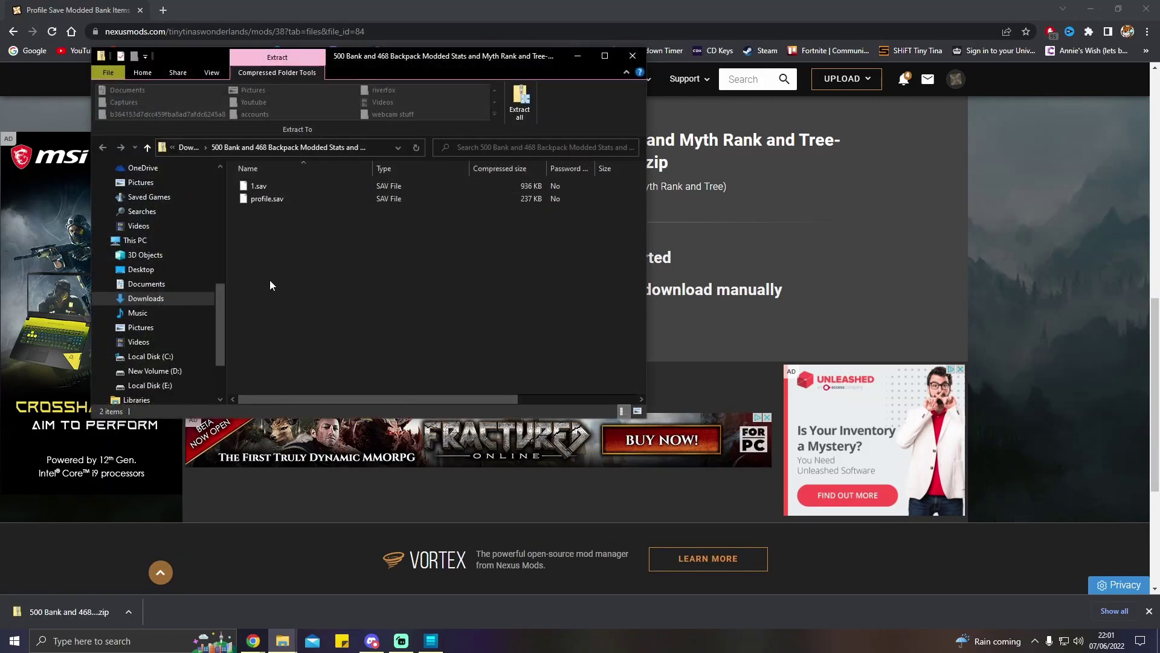
click(521, 103)
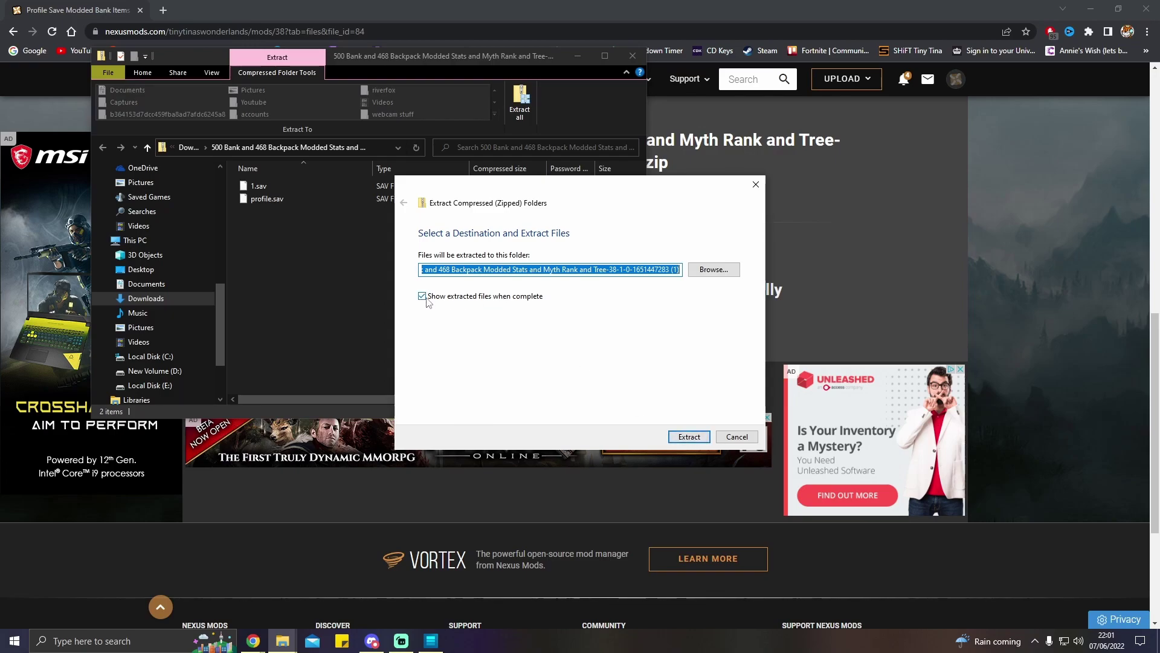
click(687, 437)
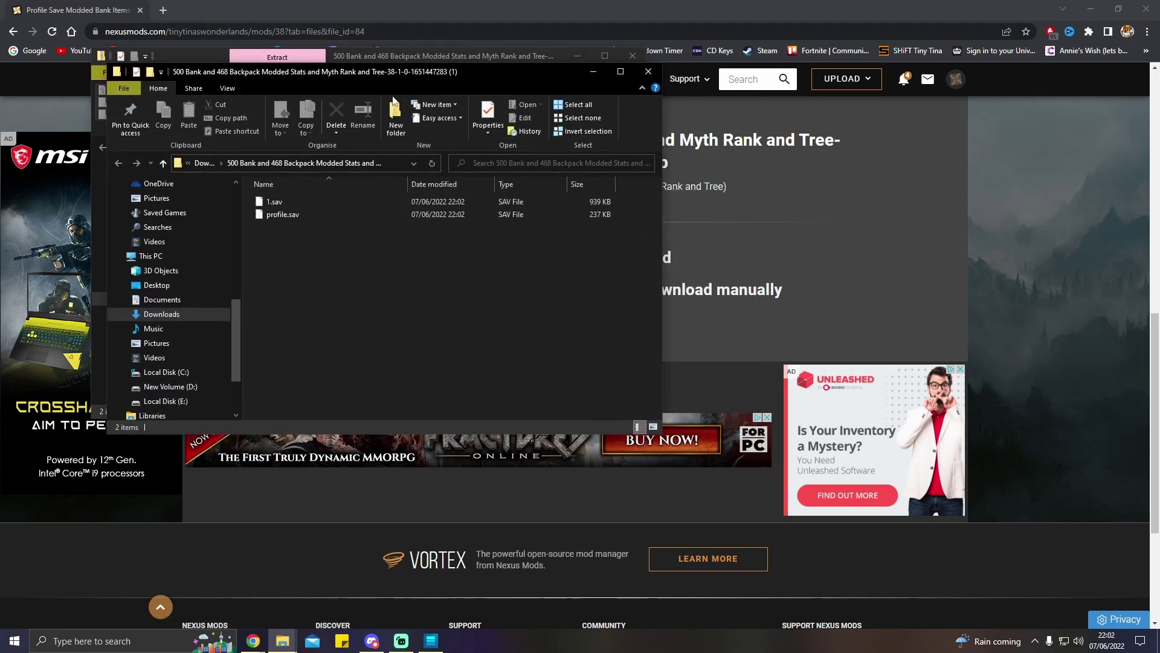
drag(436, 73, 758, 81)
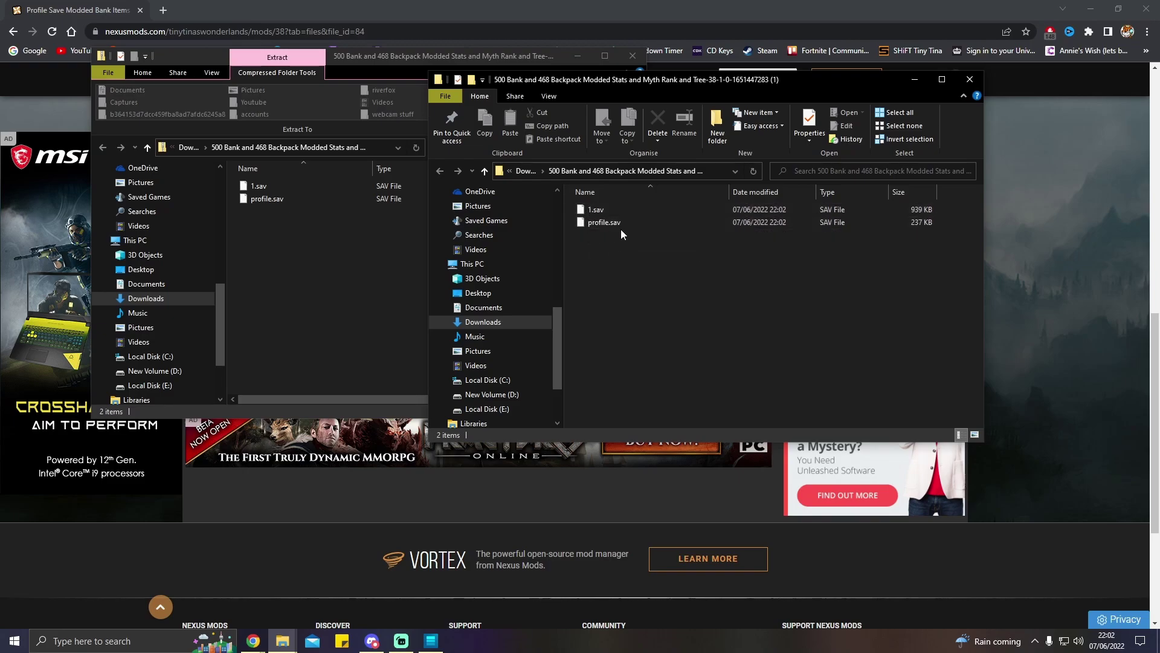
drag(713, 83, 832, 108)
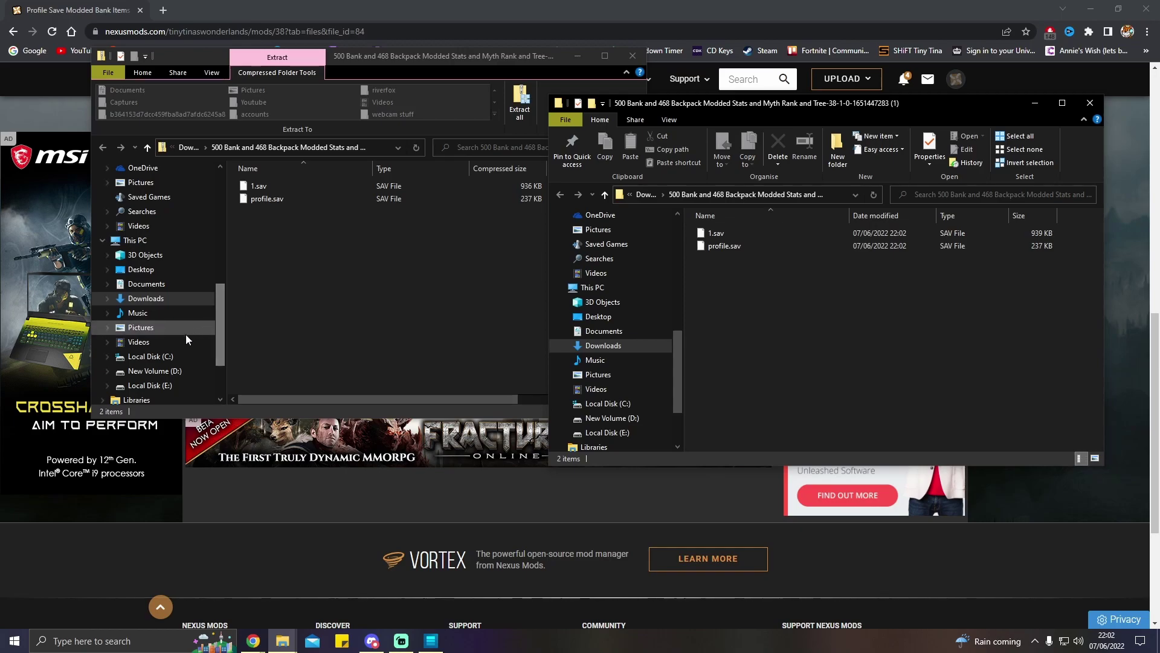
- In the archive's window, go to Documents > My Games > Tiny Tina's Wonderlands > Saved > SaveGames
mouse_move(282, 639)
scroll(193, 295, down, 1)
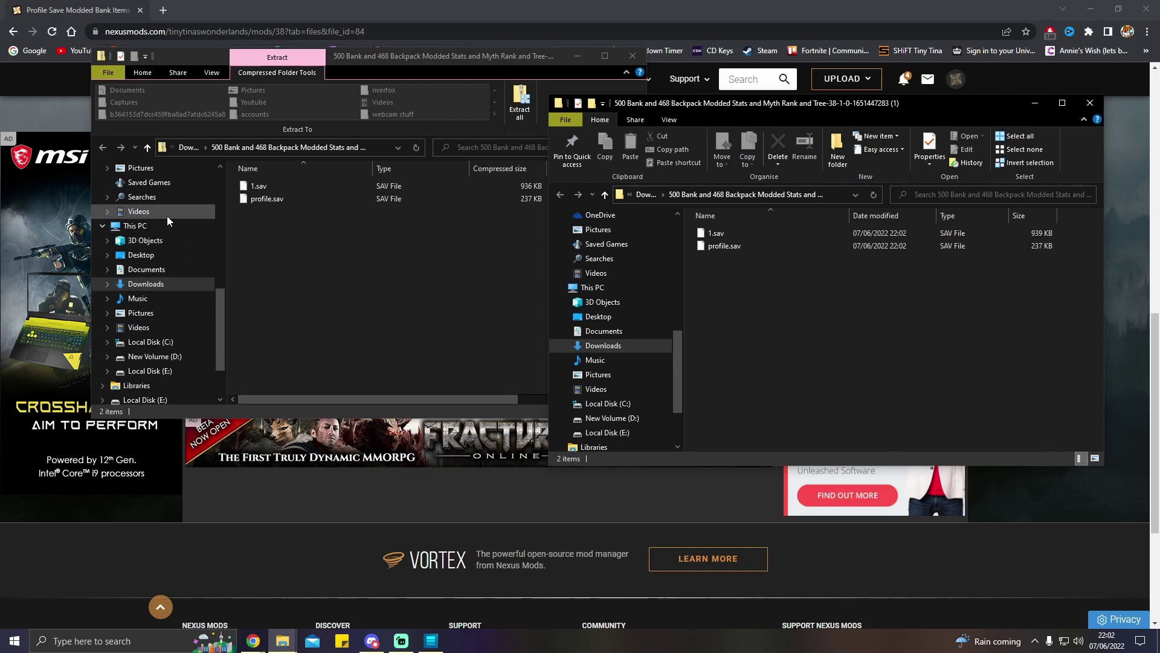
click(153, 272)
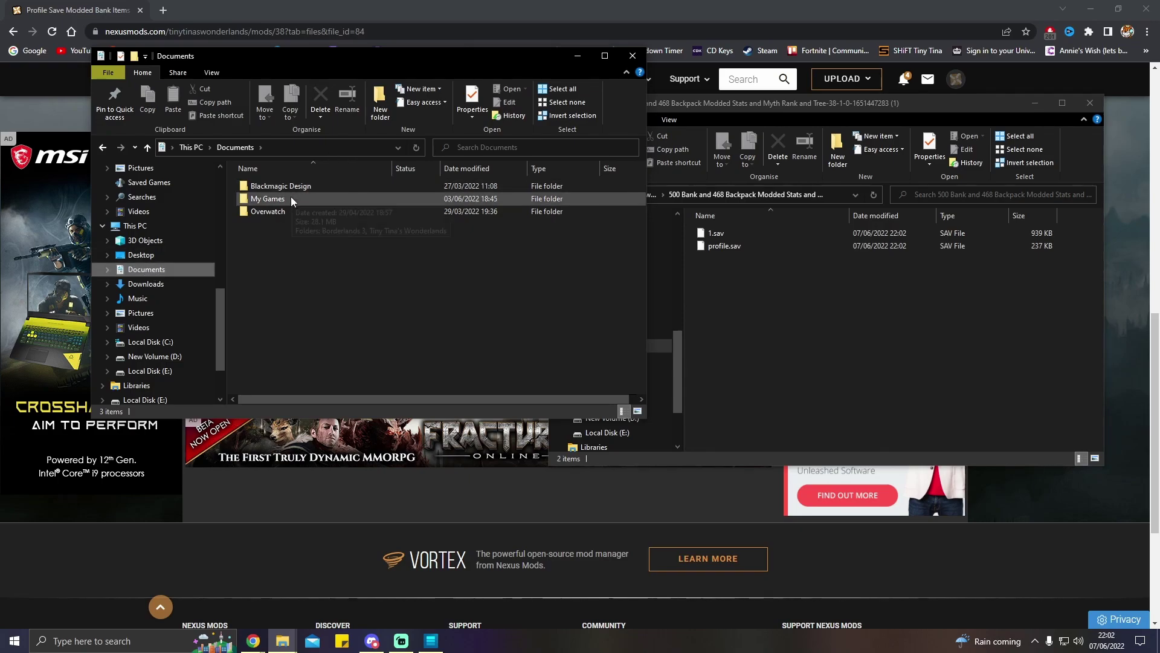
click(273, 202)
double_click(273, 201)
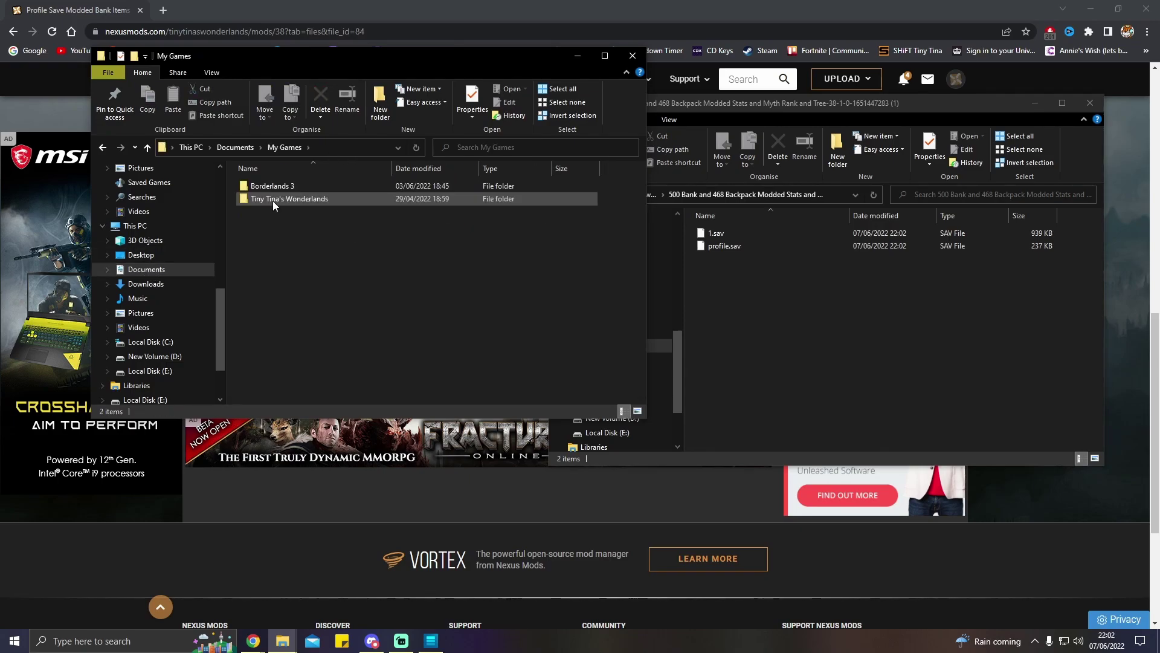
double_click(324, 201)
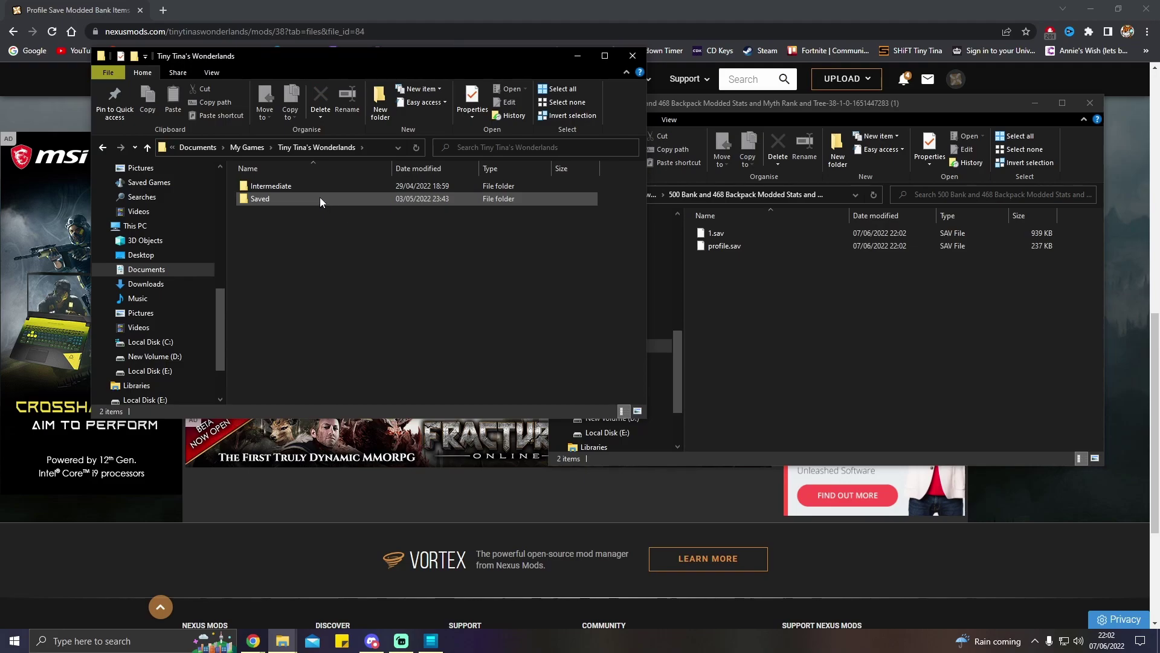
double_click(264, 201)
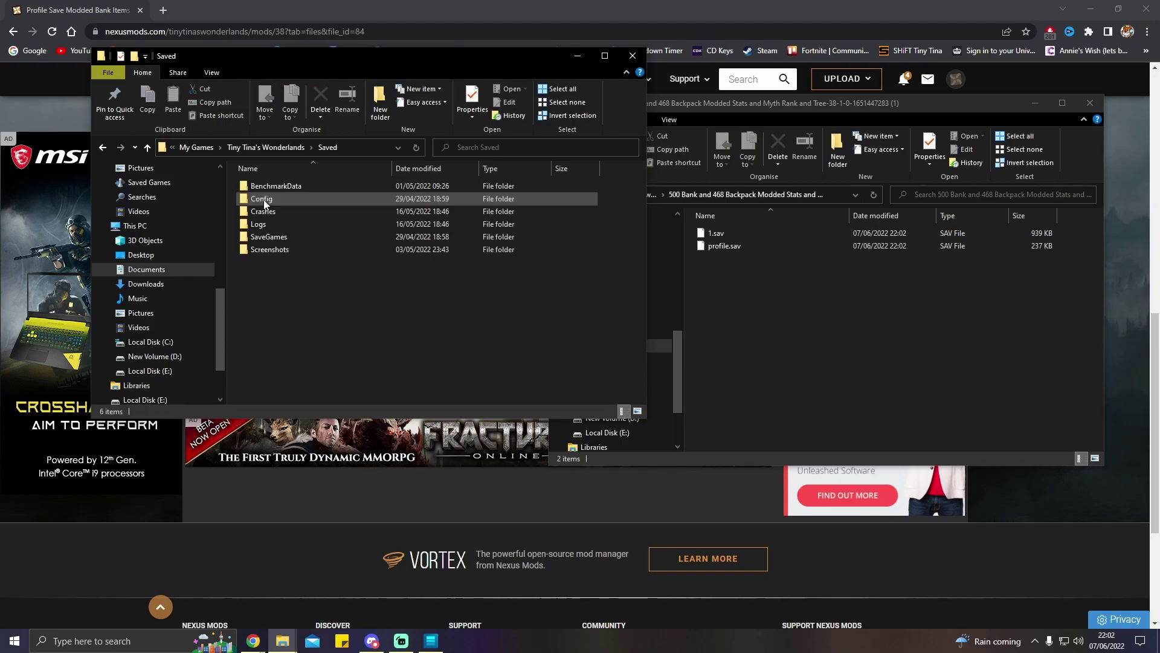
double_click(279, 239)
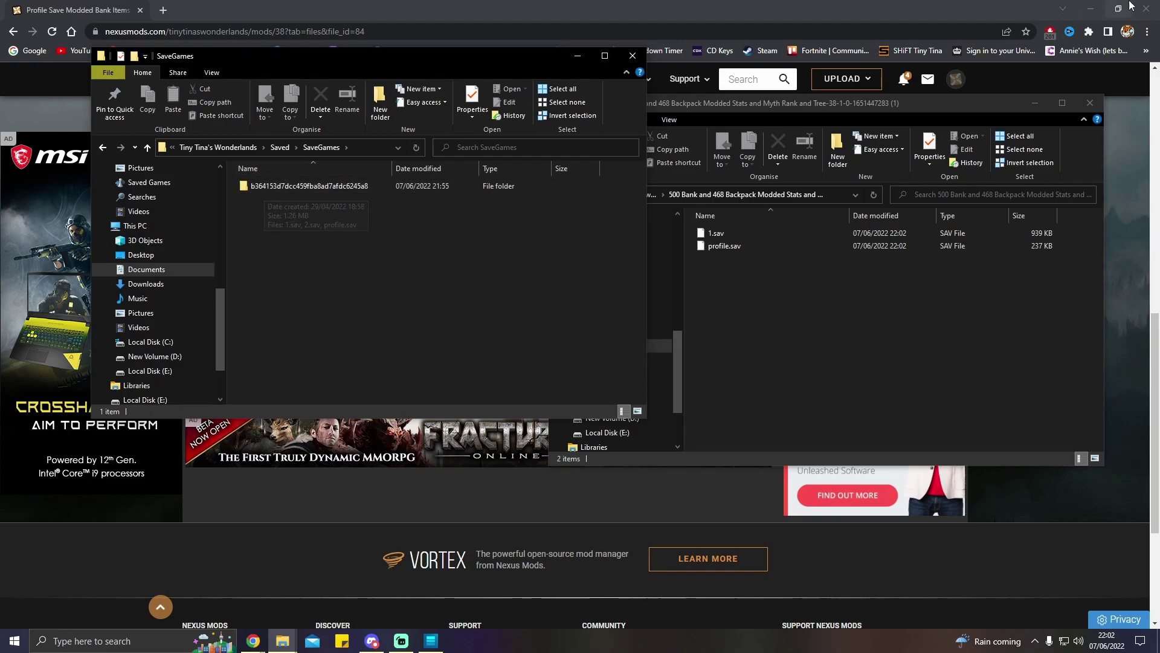
- Back up the save folder inside SaveGames by copying it to the desktop
click(1094, 11)
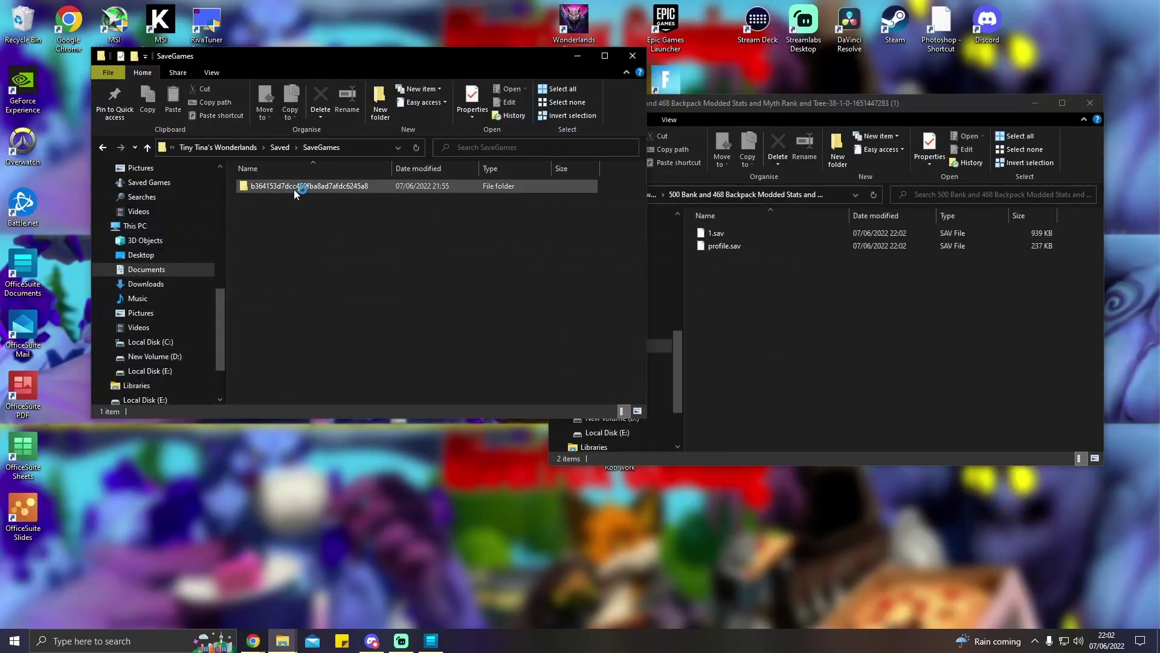
right_click(293, 190)
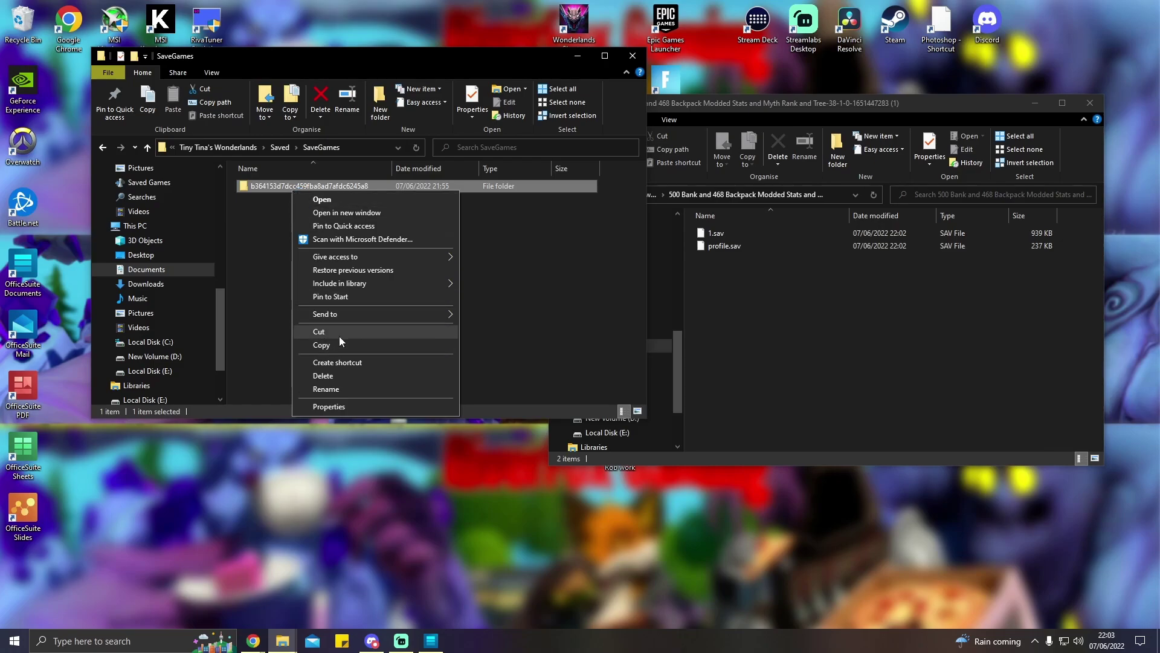
click(336, 347)
right_click(335, 489)
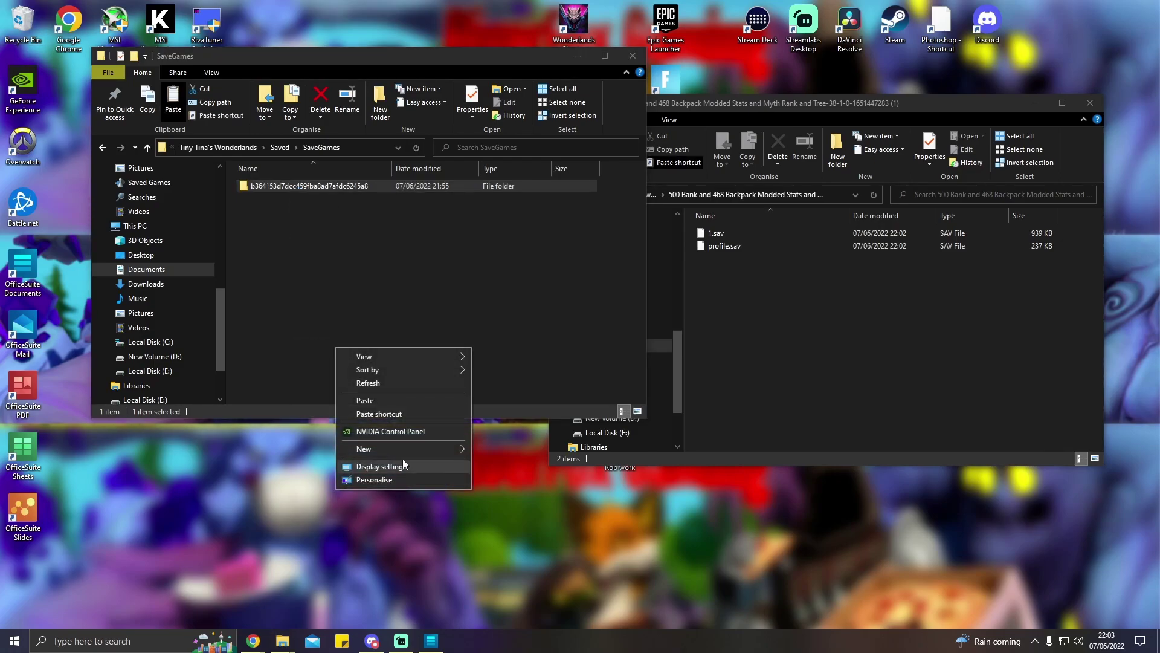
click(429, 400)
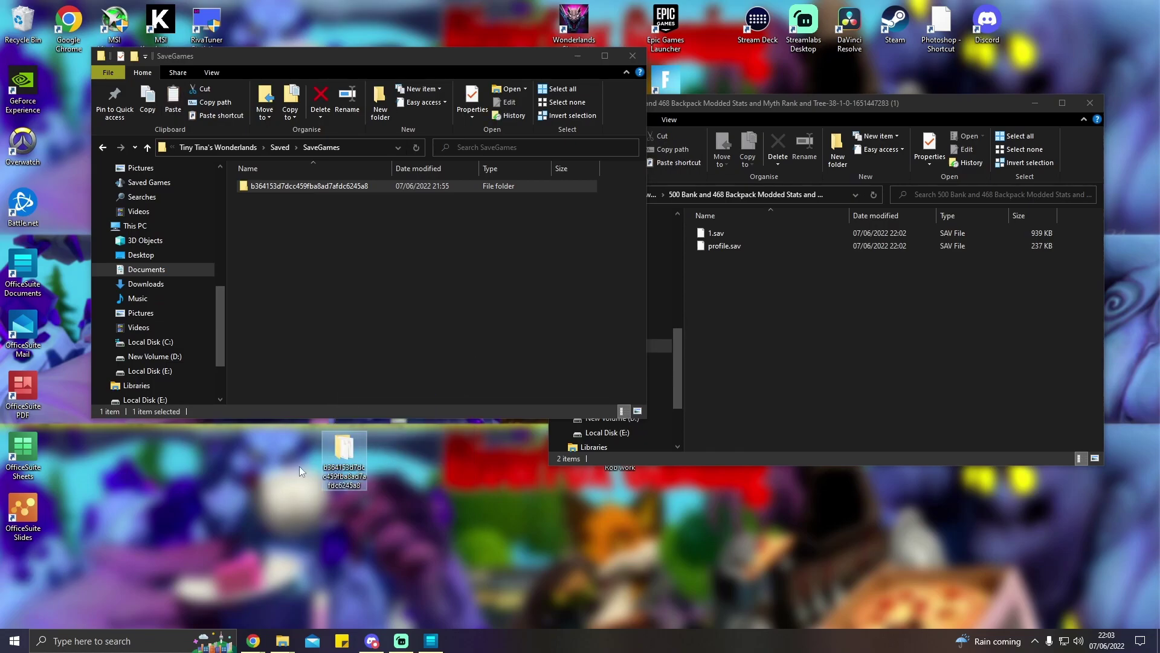
mouse_move(340, 457)
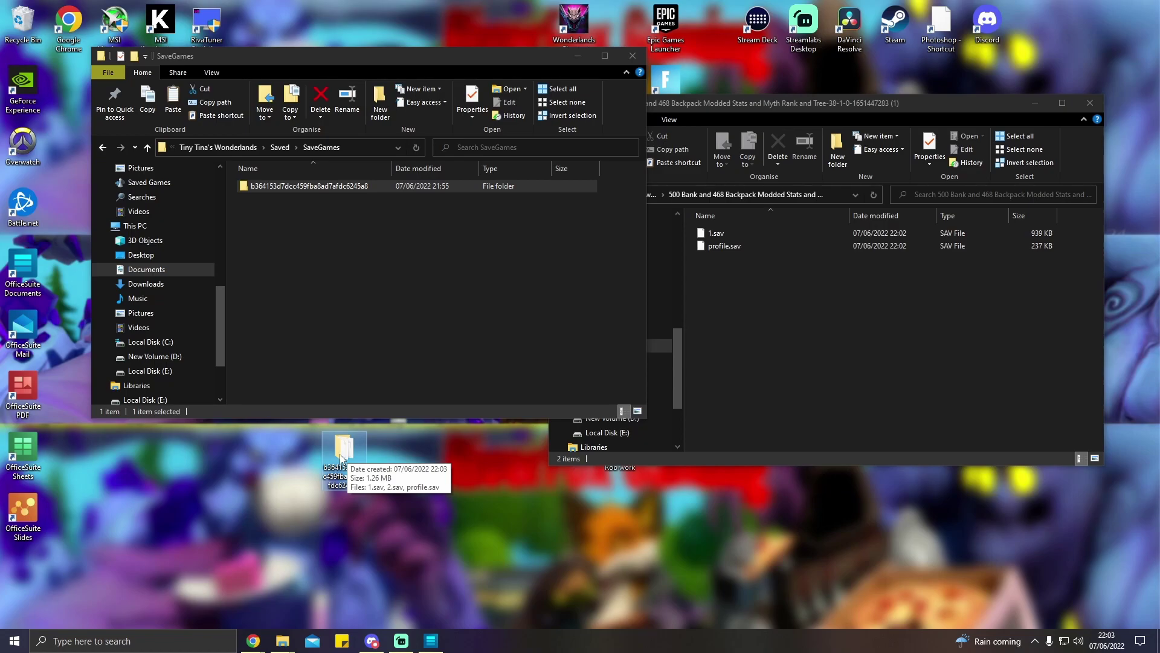
- Open the original save folder in SaveGames and rename the extracted 1.sav to 3.sav
double_click(288, 185)
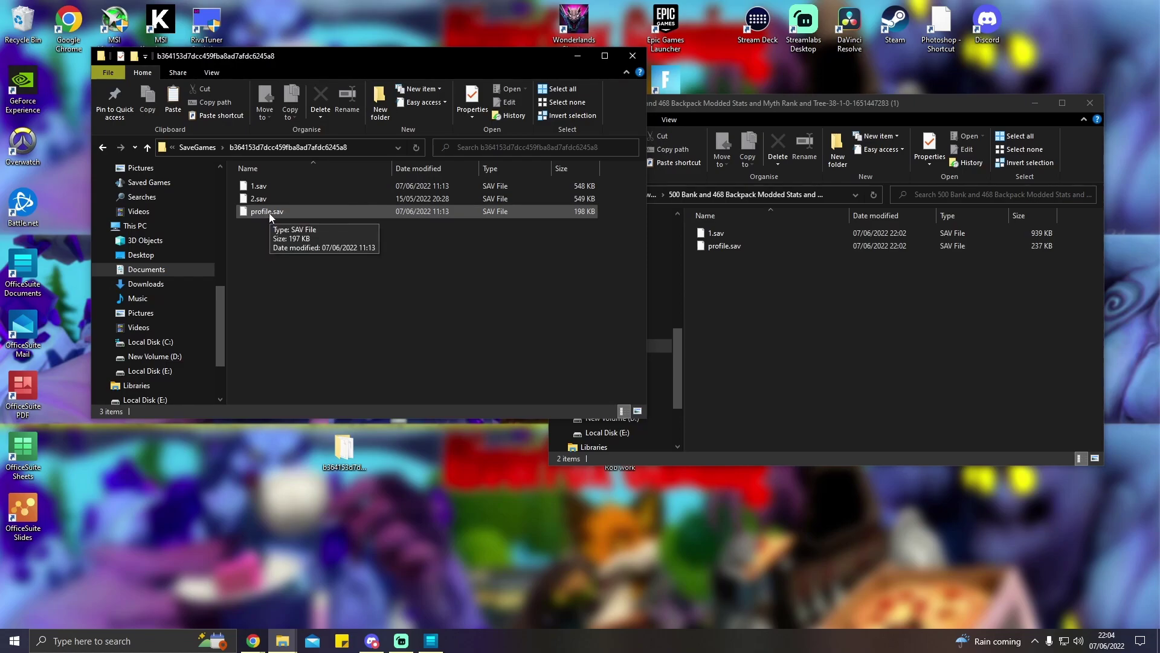
click(818, 103)
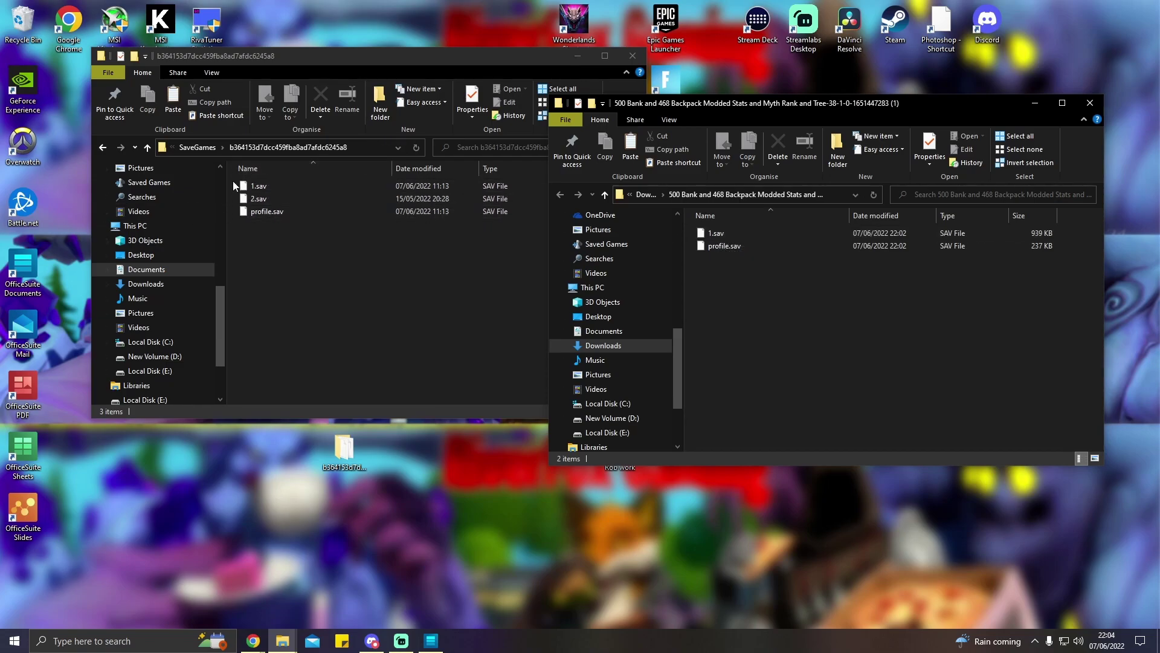
right_click(719, 237)
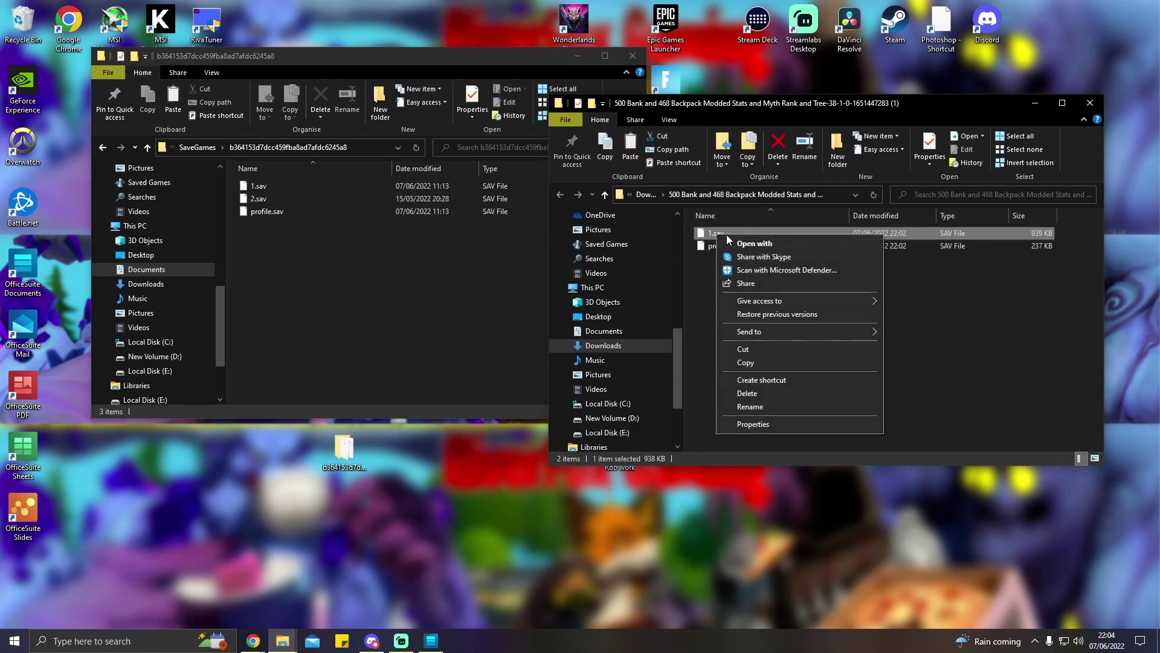
click(758, 409)
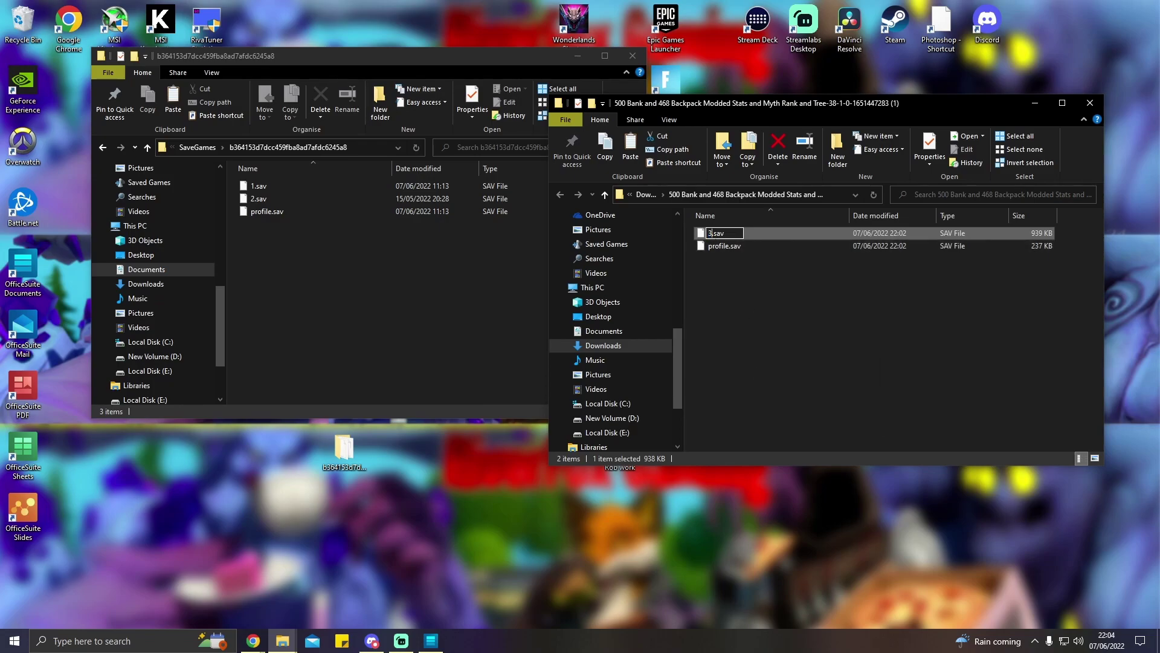
click(740, 292)
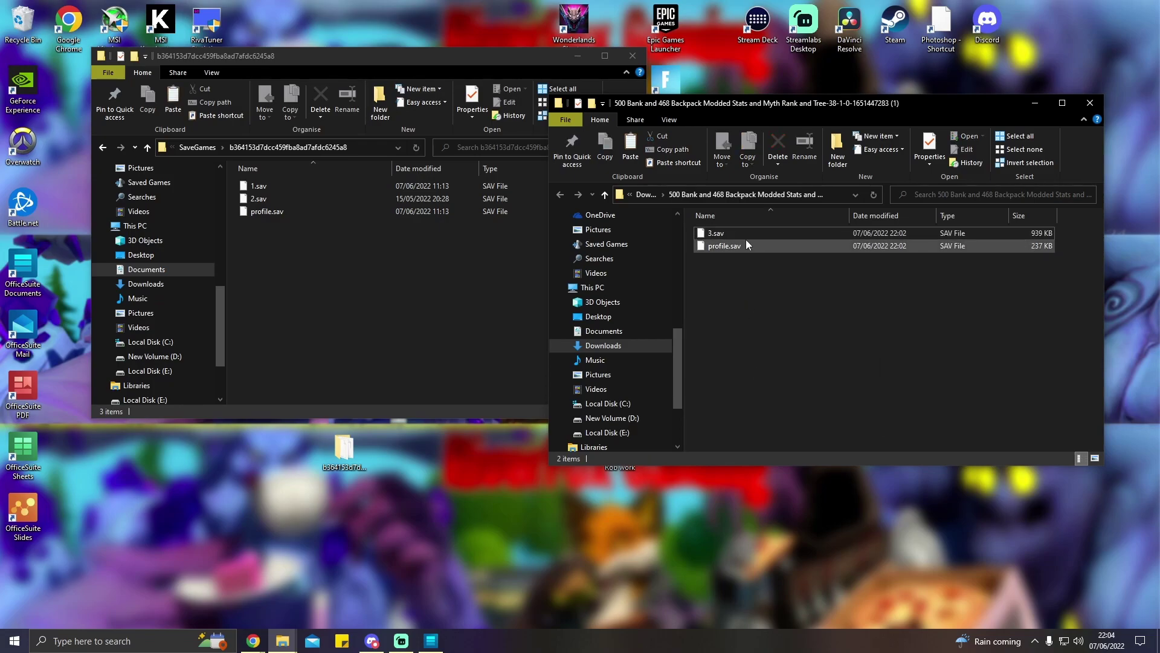
- Move 3.sav from the extracted folder into the game's save folder and close the extracted folder's window
drag(742, 233, 275, 233)
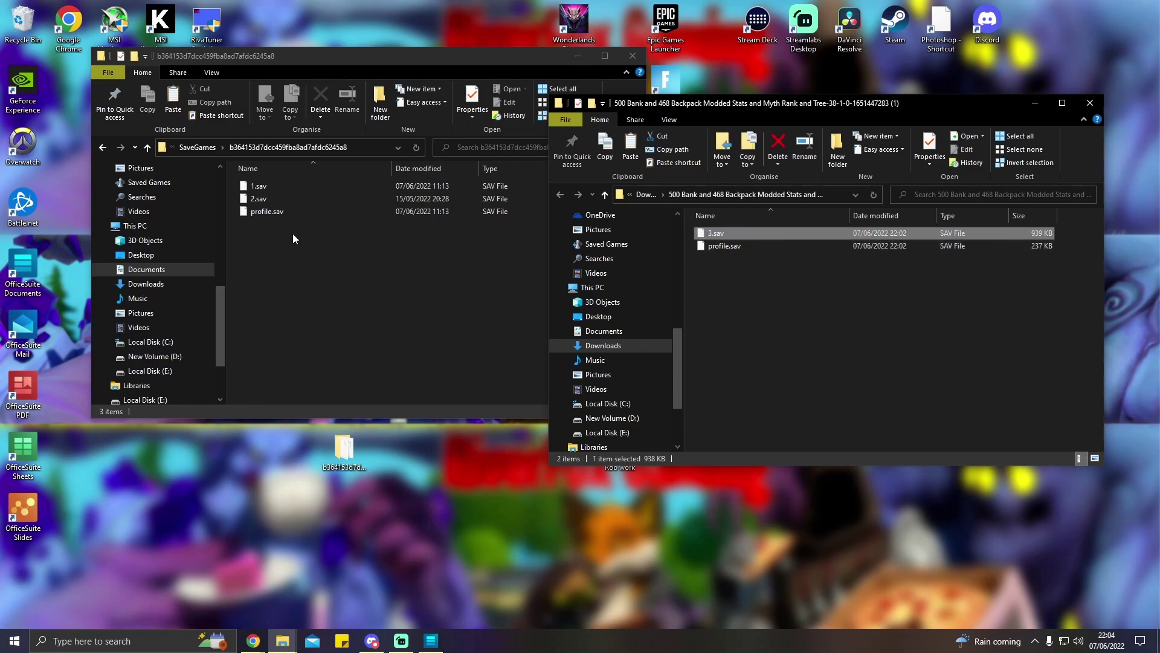
drag(725, 237, 267, 238)
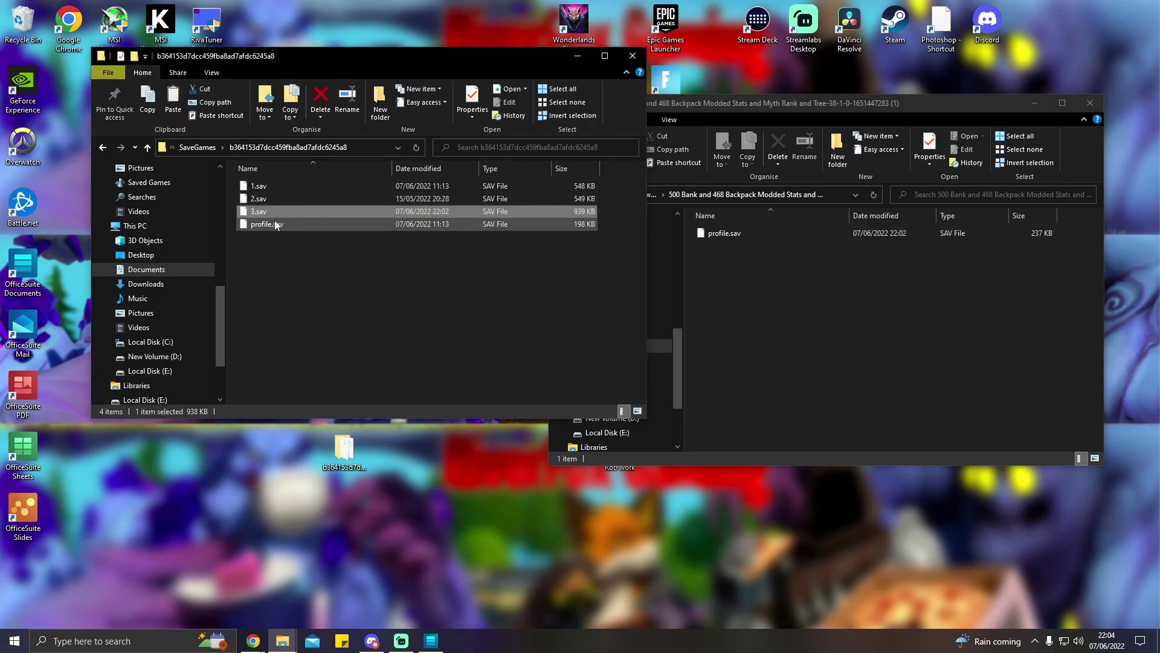
click(1090, 104)
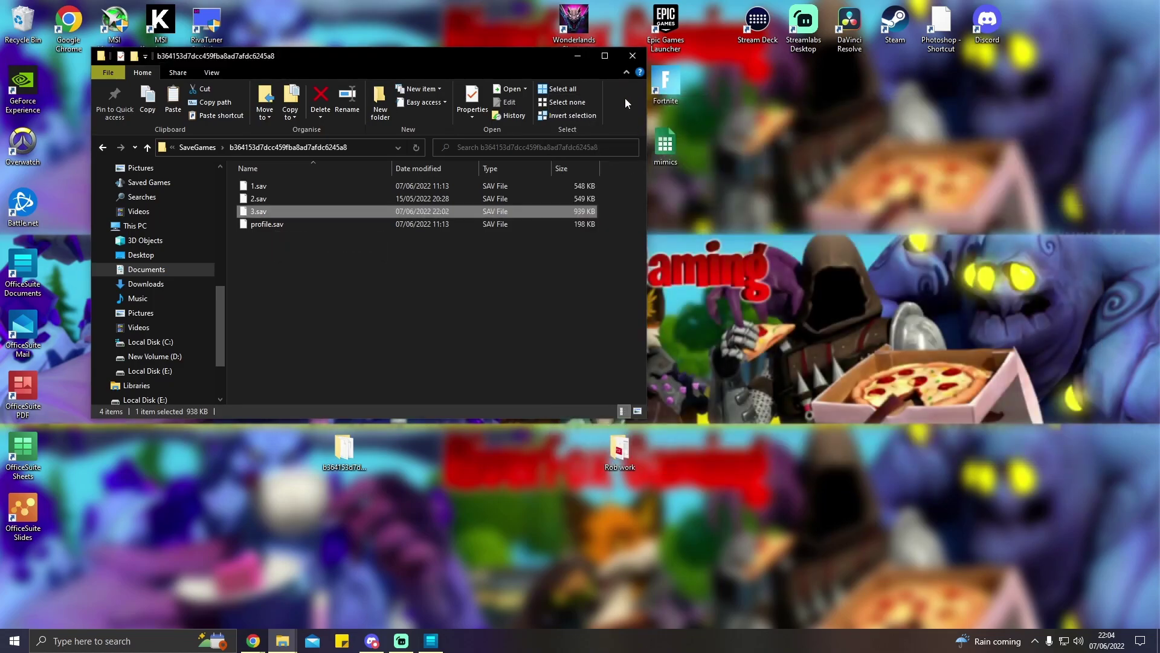
- Launch Tiny Tina's Wonderlands from the Epic Games Launcher, resolving the cloud sync conflict by uploading the local file
drag(521, 60, 474, 203)
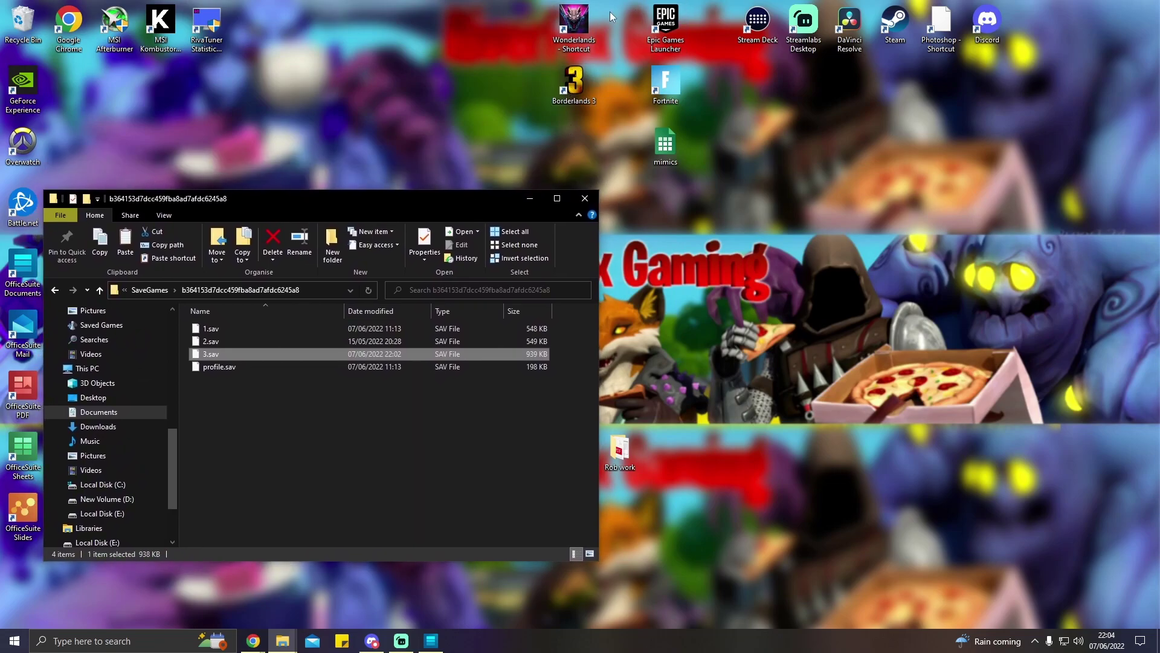
double_click(674, 27)
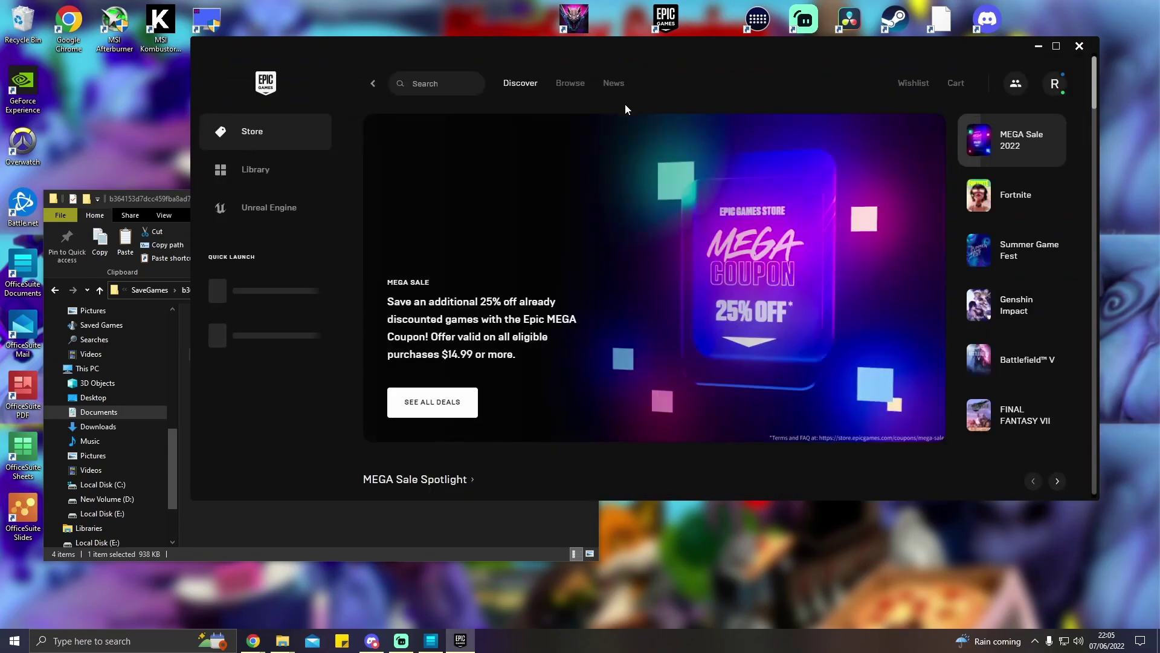
mouse_move(265, 387)
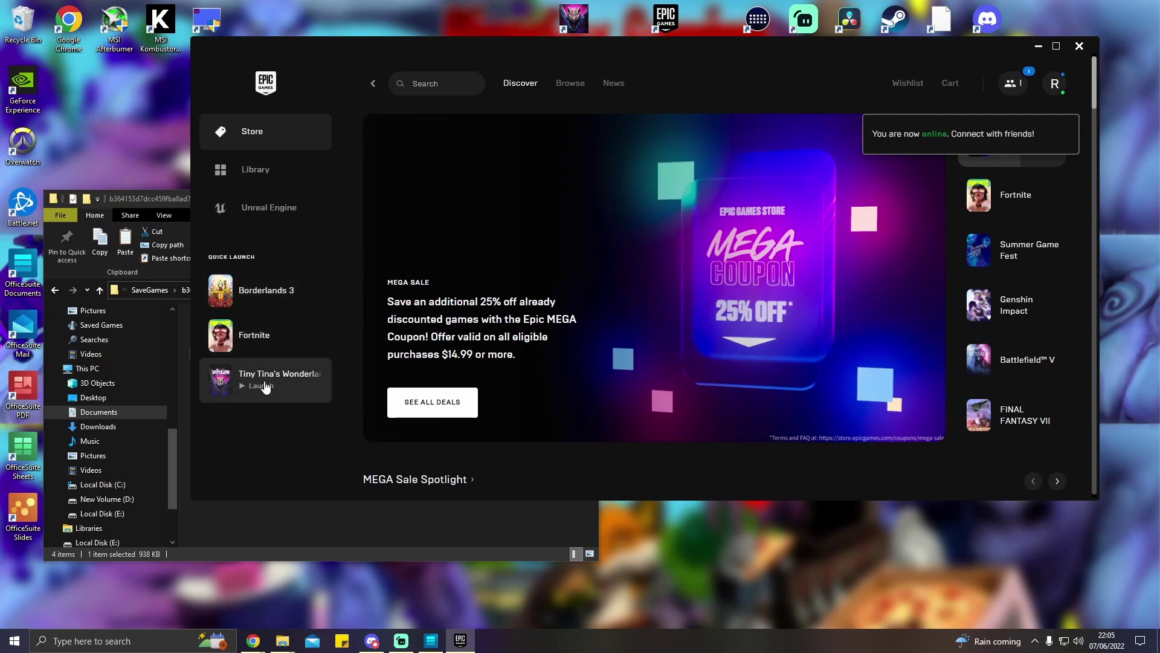
click(266, 387)
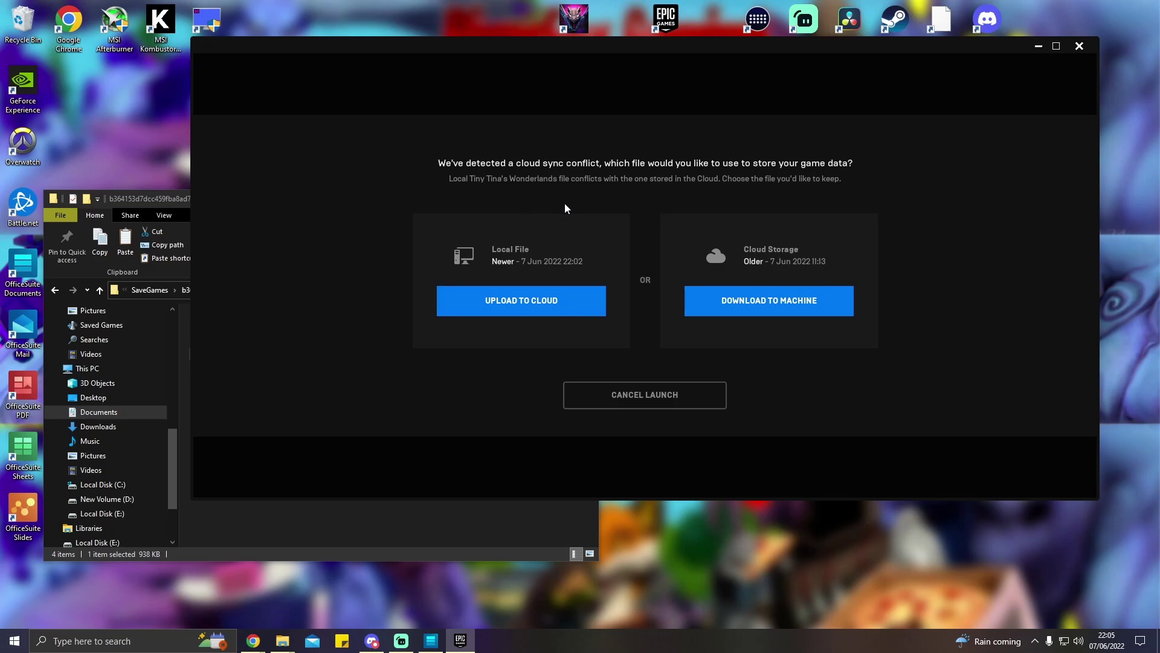
click(510, 302)
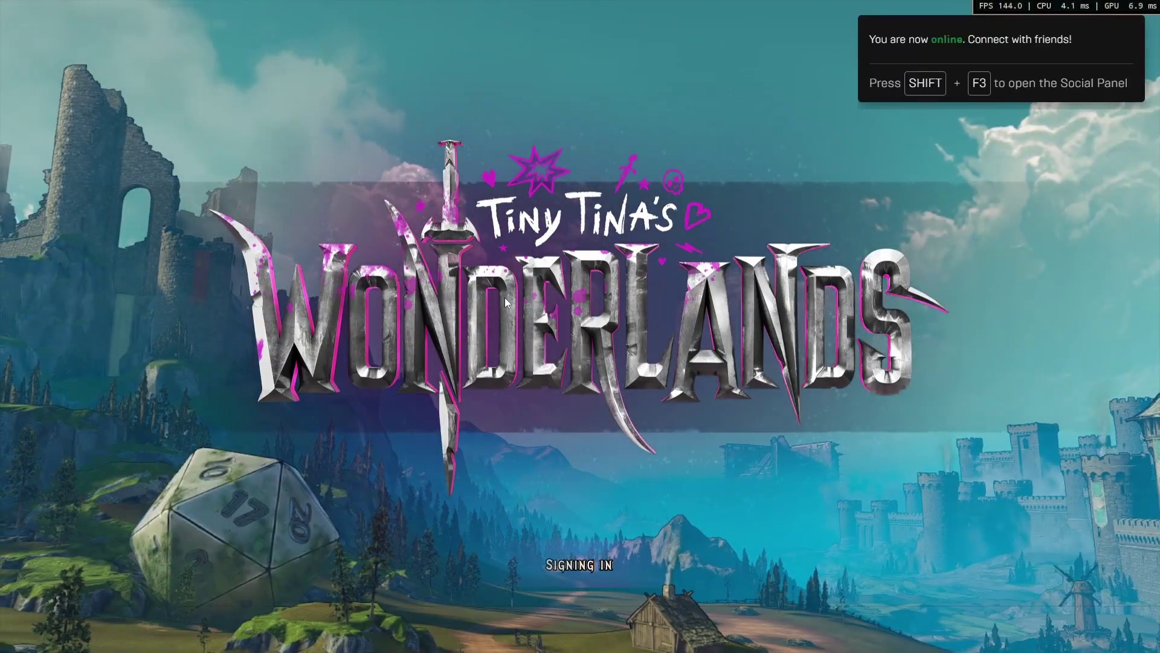
- Get past the title screen and open the list of existing characters to load
key(Return)
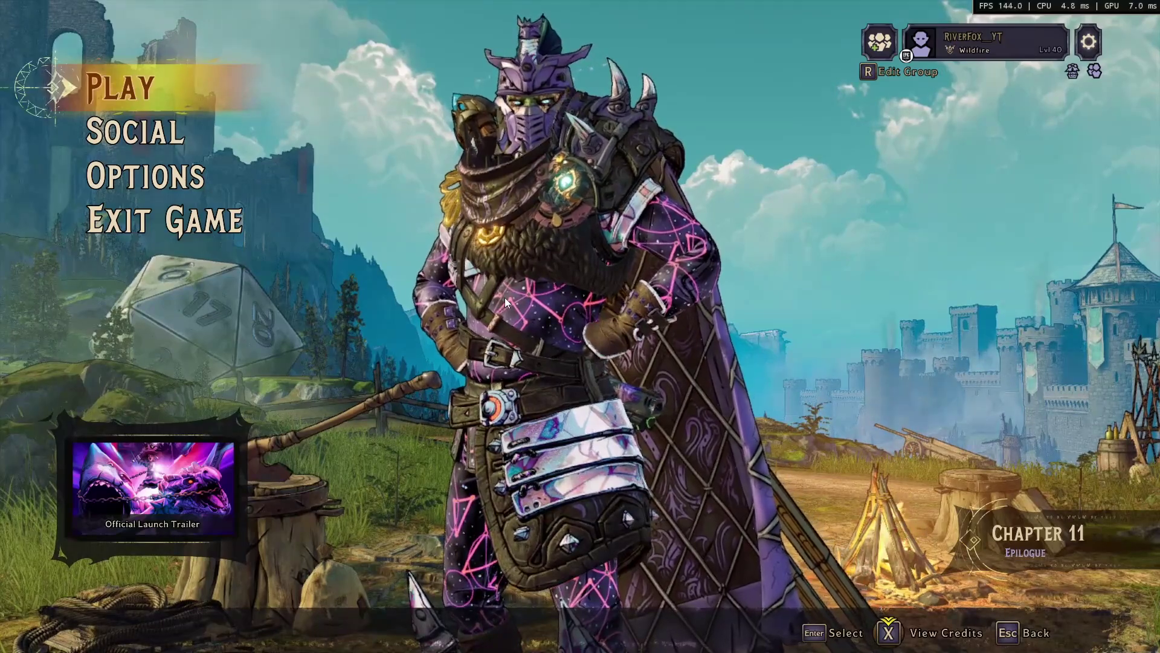
key(Return)
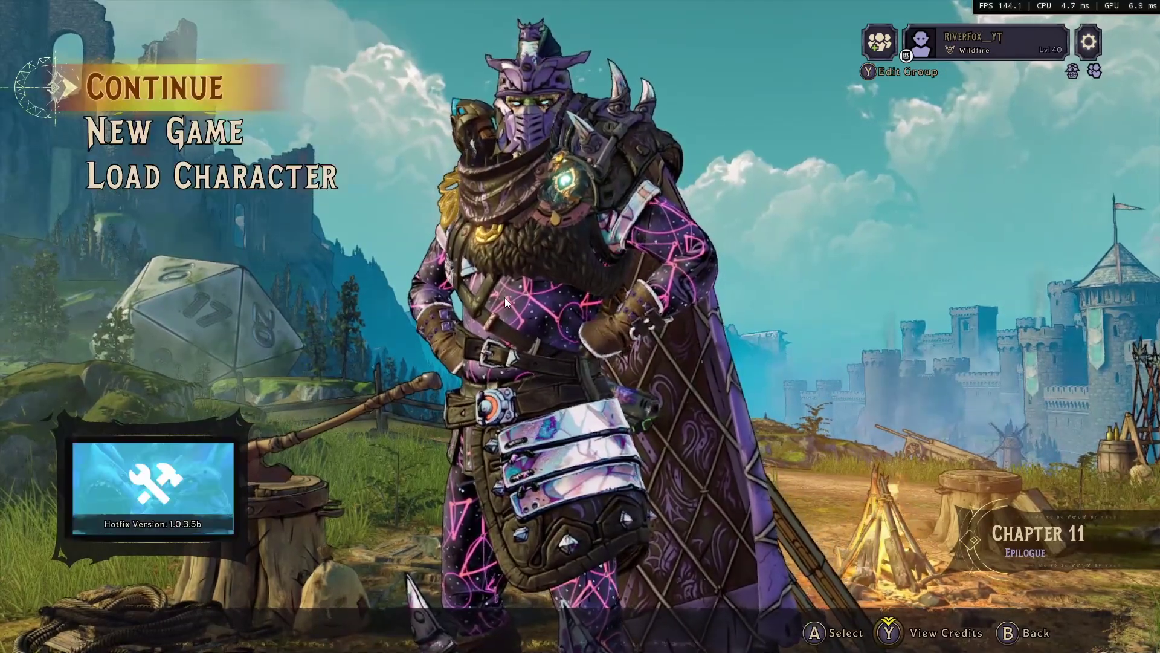
key(Down)
key(Down)
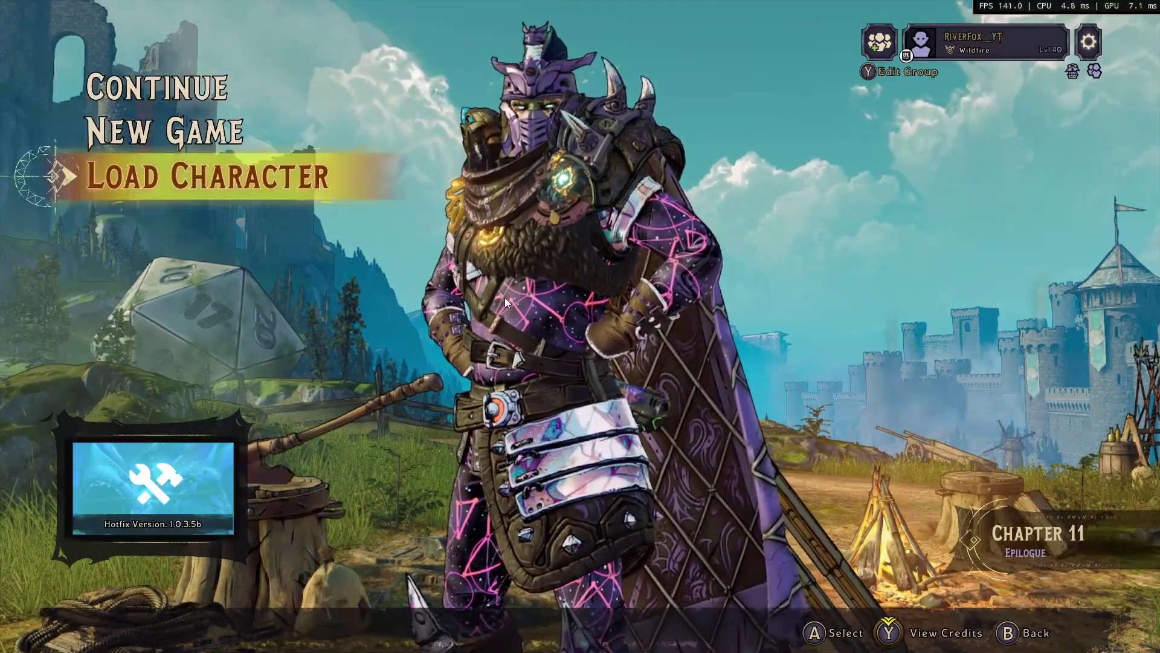
key(Return)
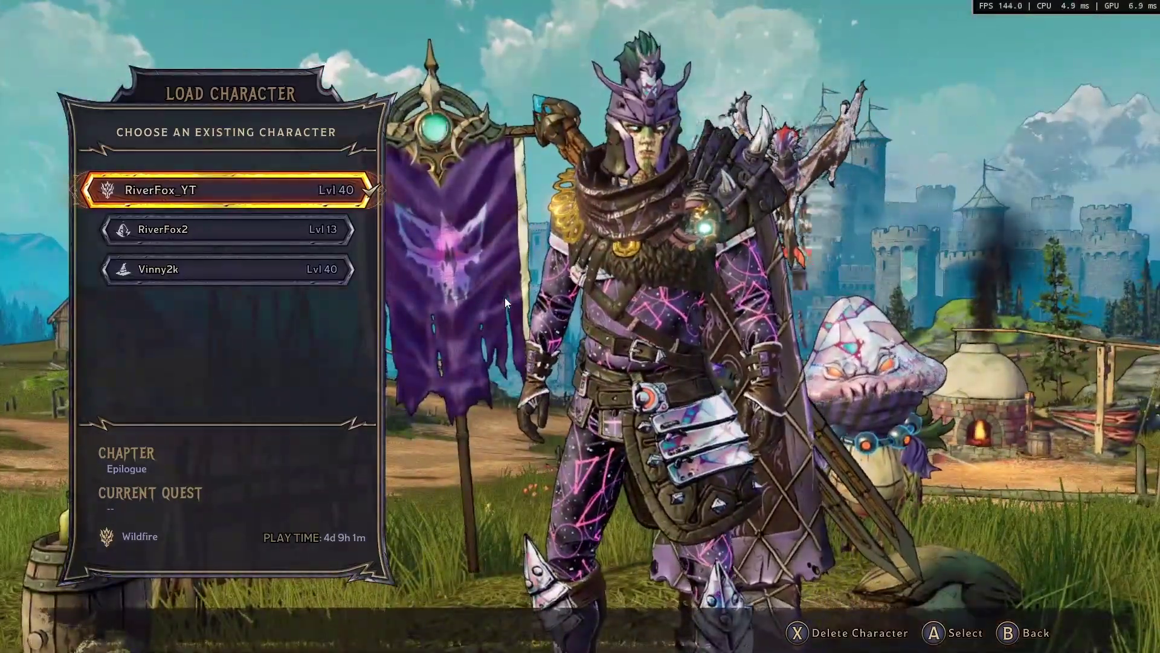
- Select the newly added level 40 Deadshot character from the third save slot and continue the game with it
key(Down)
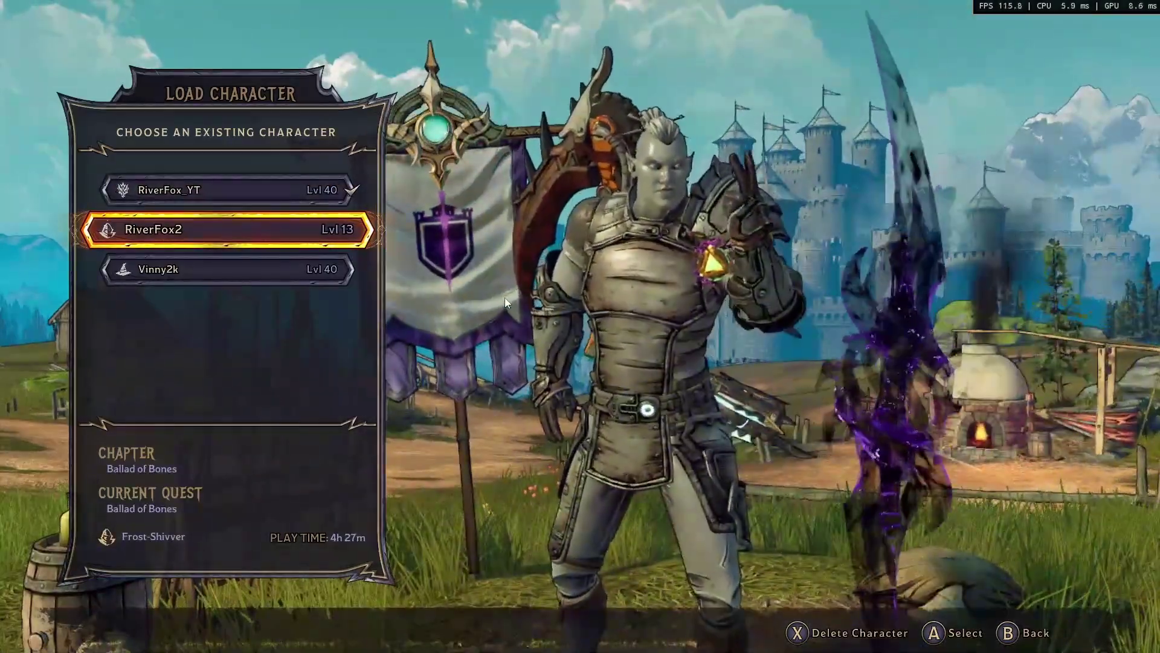
key(Down)
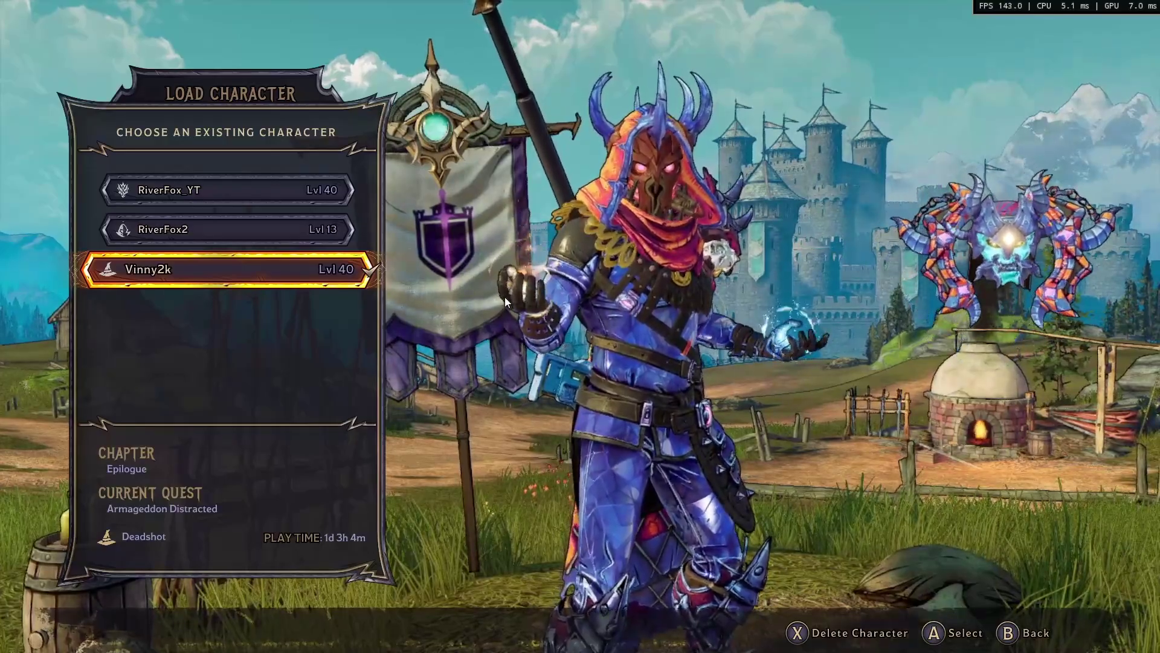
key(Escape)
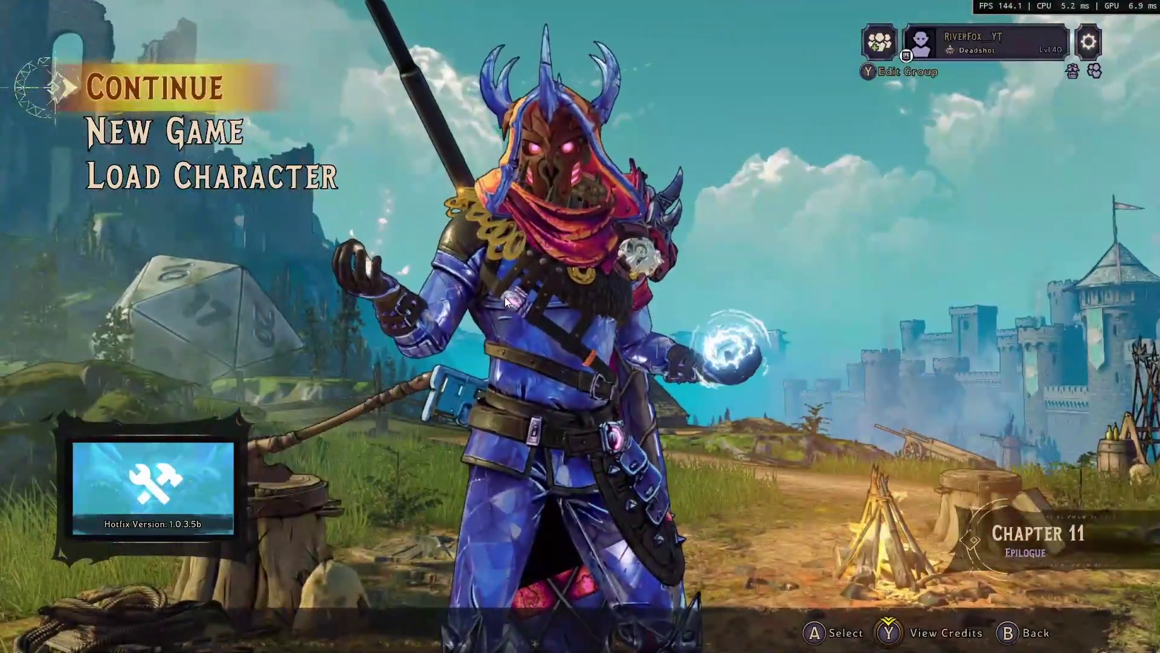
key(Return)
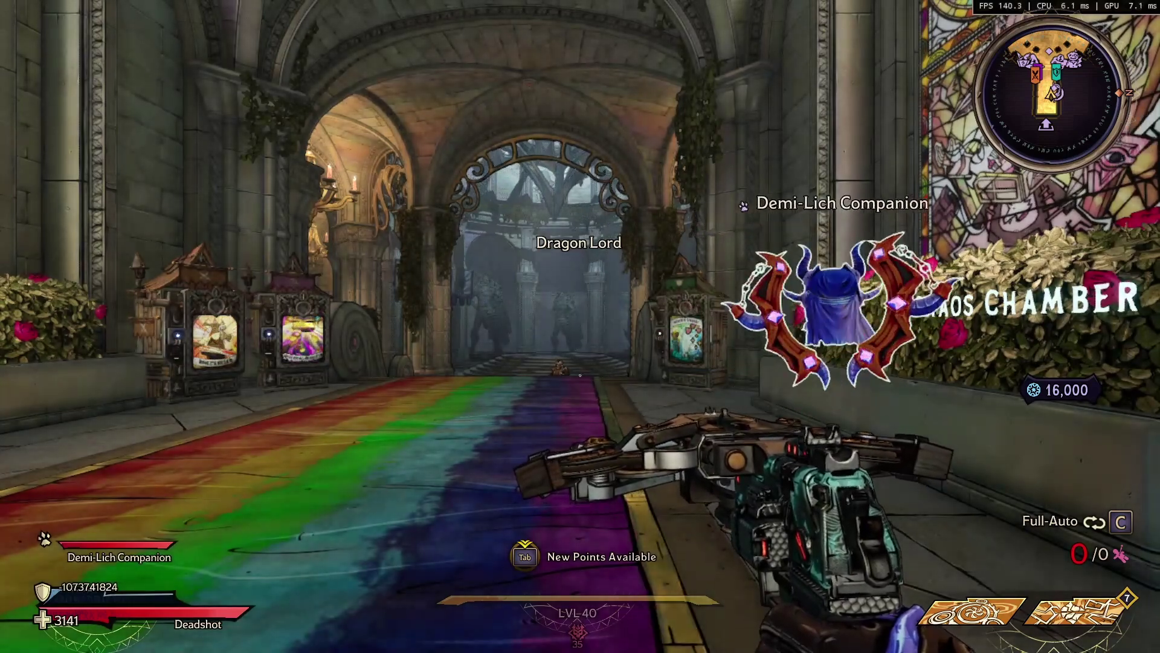
- Examine the modded legendary weapons in the character's backpack, browsing through the Stoker and Feriore guns, and return to the game
key(Tab)
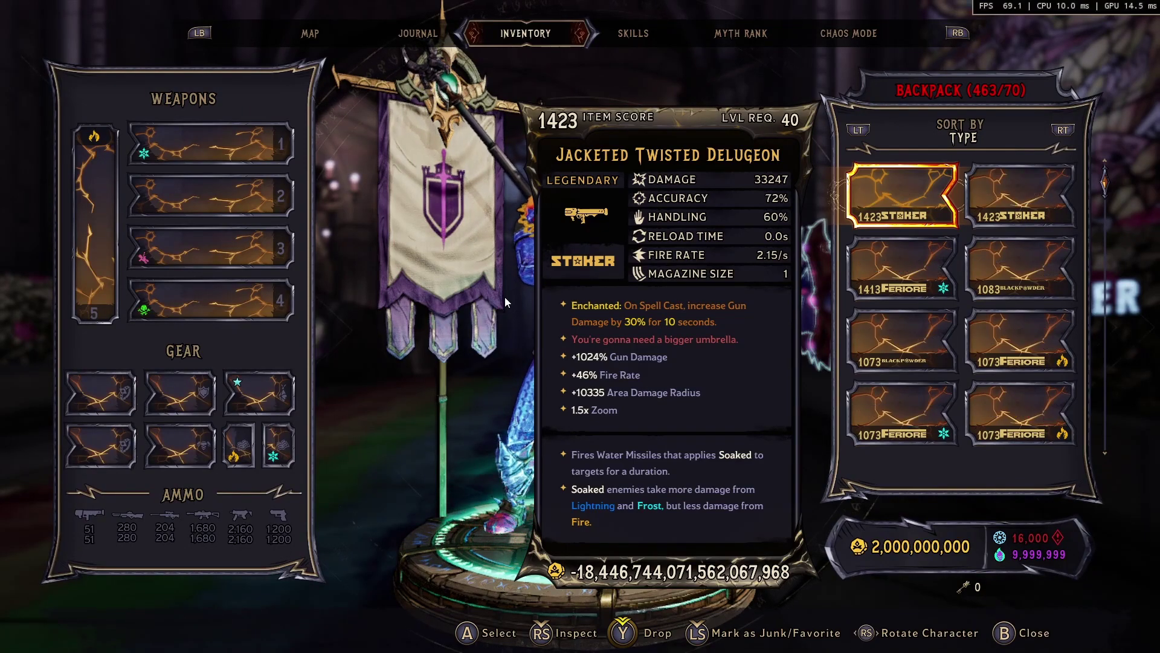
key(Right)
key(Down)
key(Down)
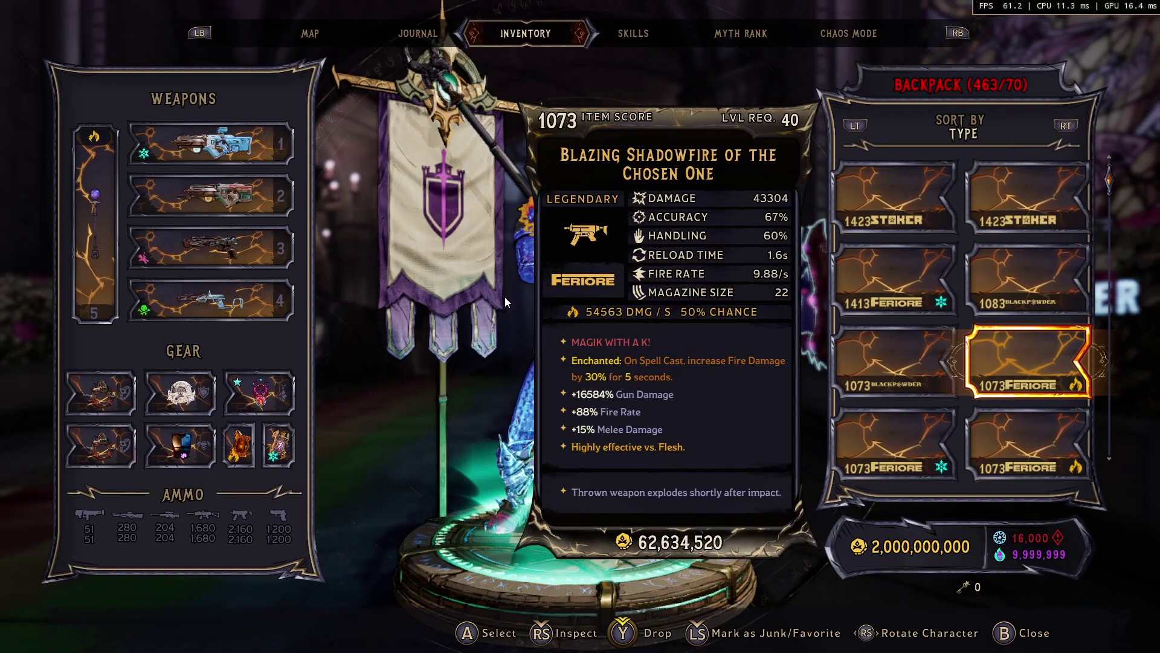
key(Down)
key(Down)
key(Left)
key(Up)
key(Up)
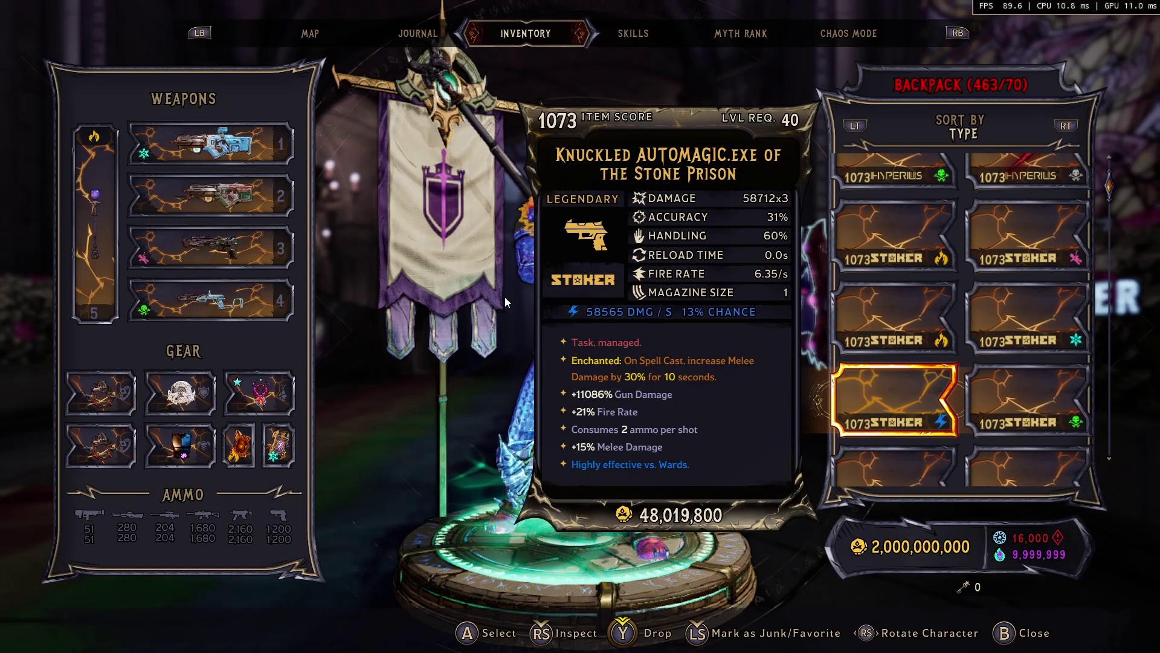
key(Down)
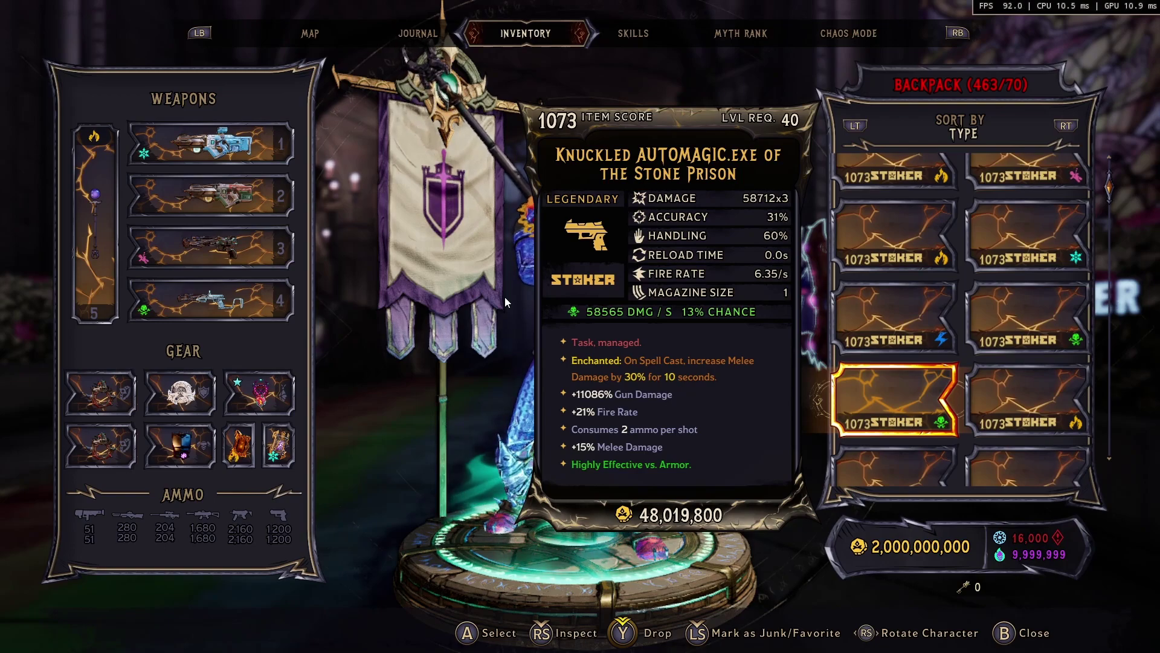
key(Right)
key(Down)
key(Down)
key(Down)
key(Down)
key(Down)
key(Down)
key(Down)
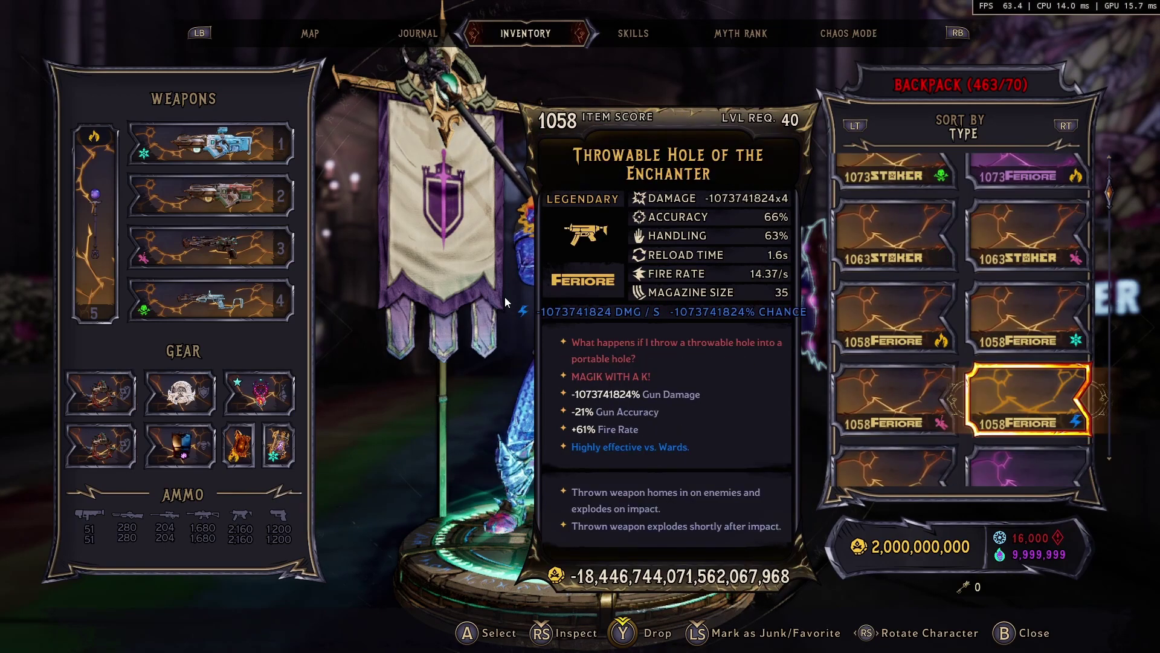
key(Escape)
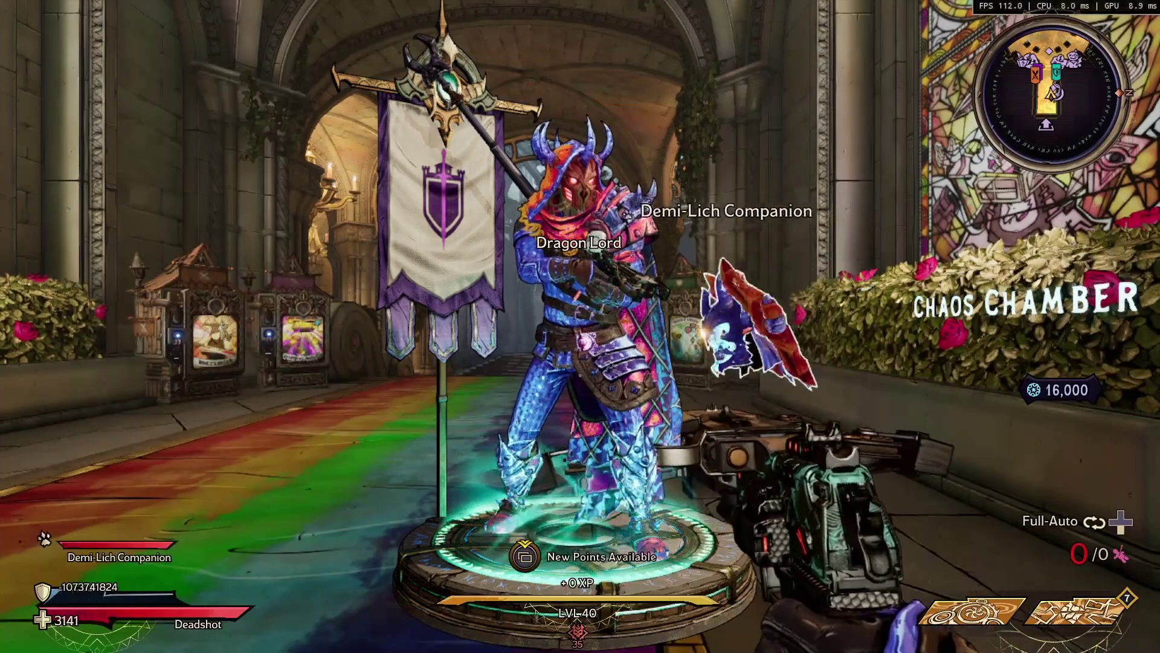
- Walk the character forward along the rainbow carpet toward the arched hall
key(w)
key(w)
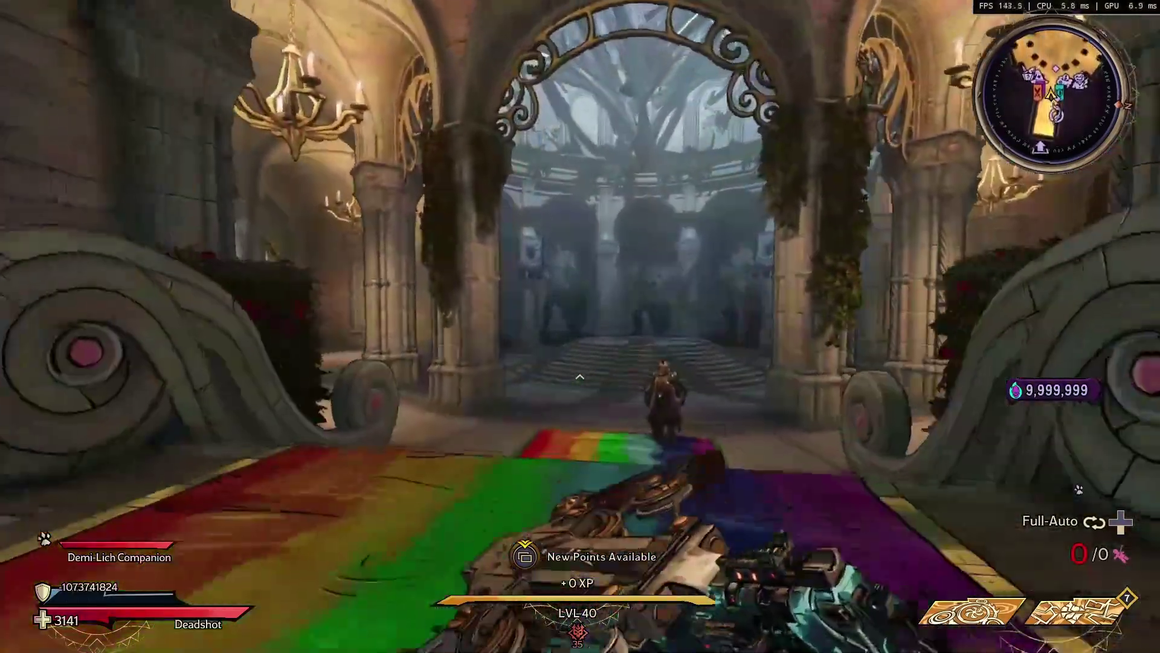